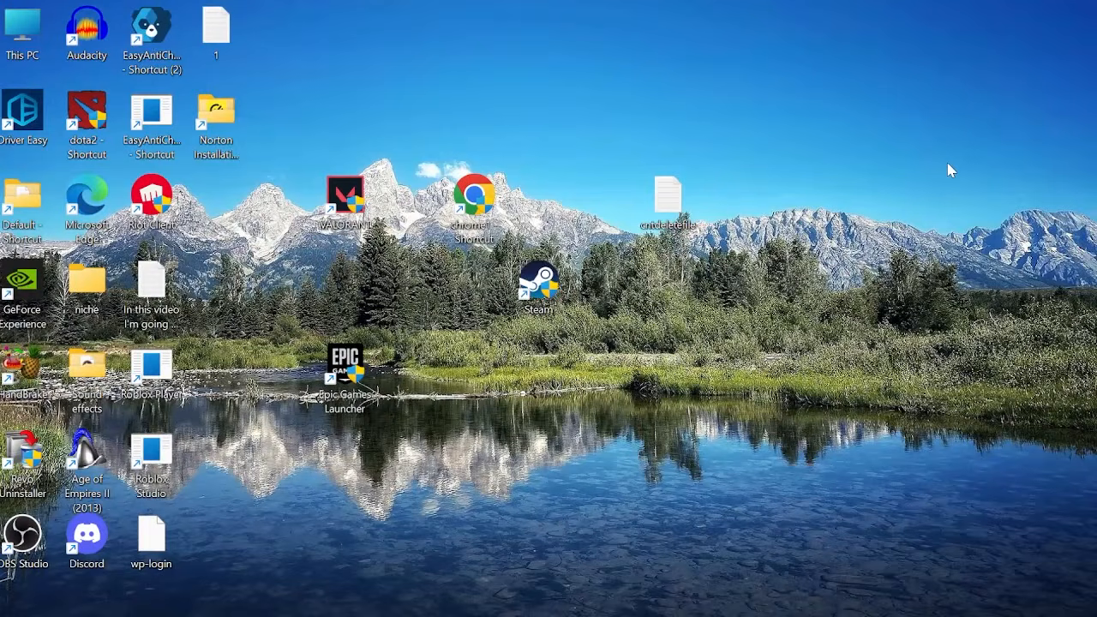
# Open Task Manager, end the Windows Explorer task, and close Task Manager.
pyautogui.press('super')
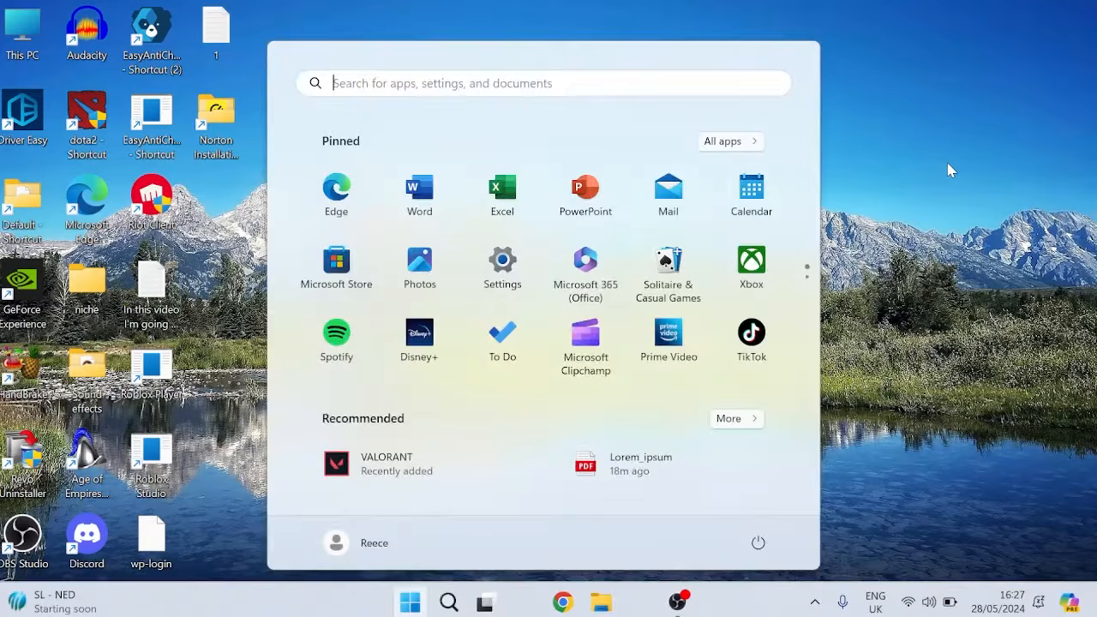
pyautogui.write('task mana')
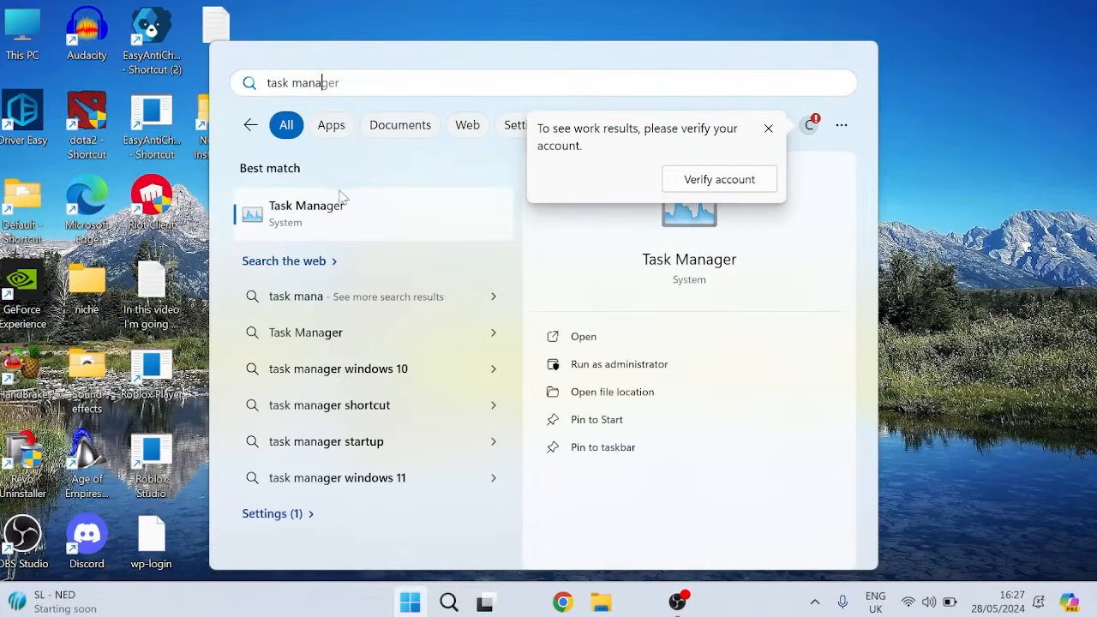
pyautogui.click(346, 221)
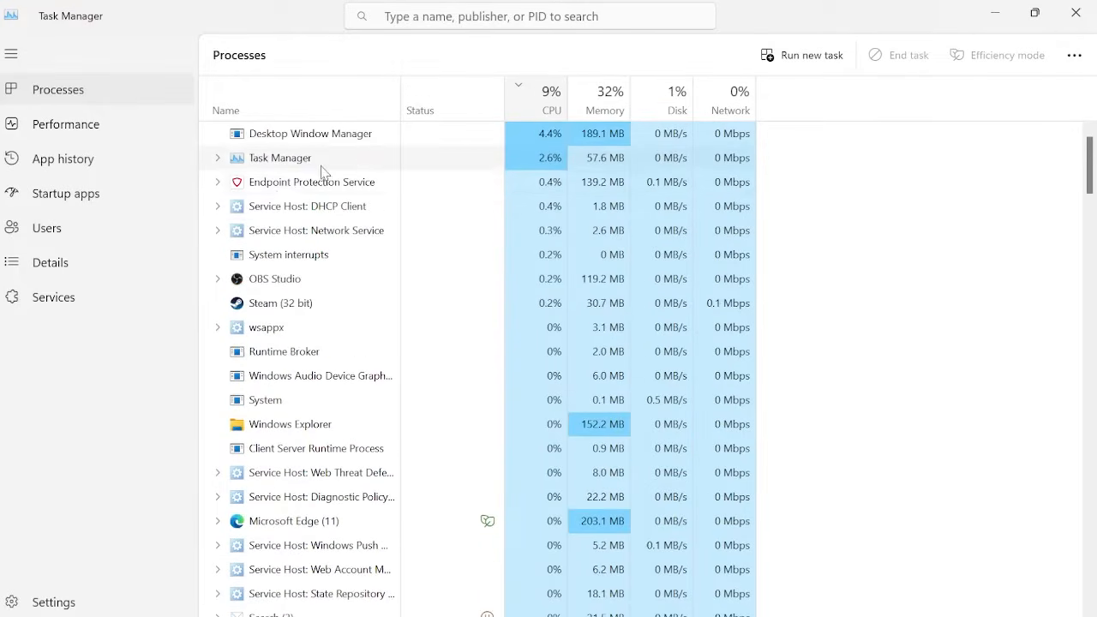
pyautogui.rightClick(293, 421)
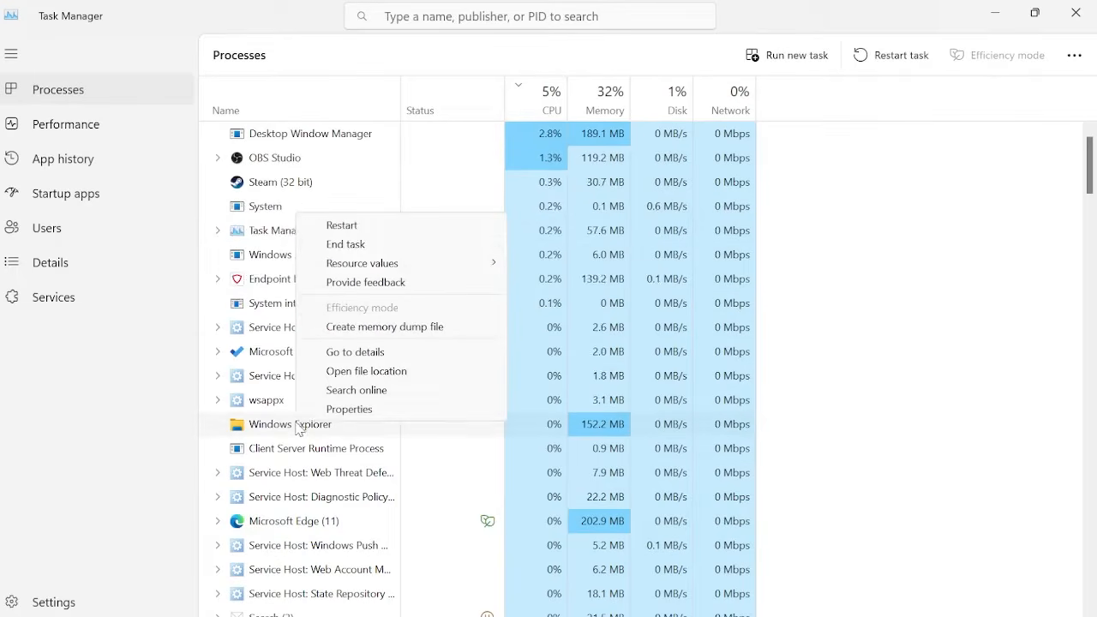
pyautogui.click(397, 247)
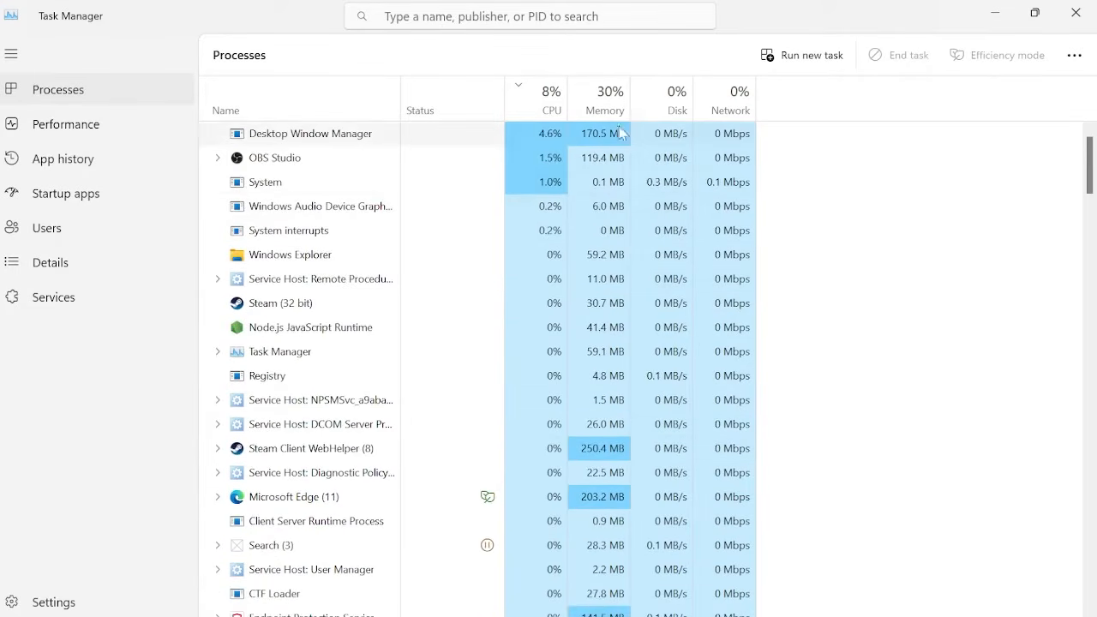
pyautogui.click(1076, 13)
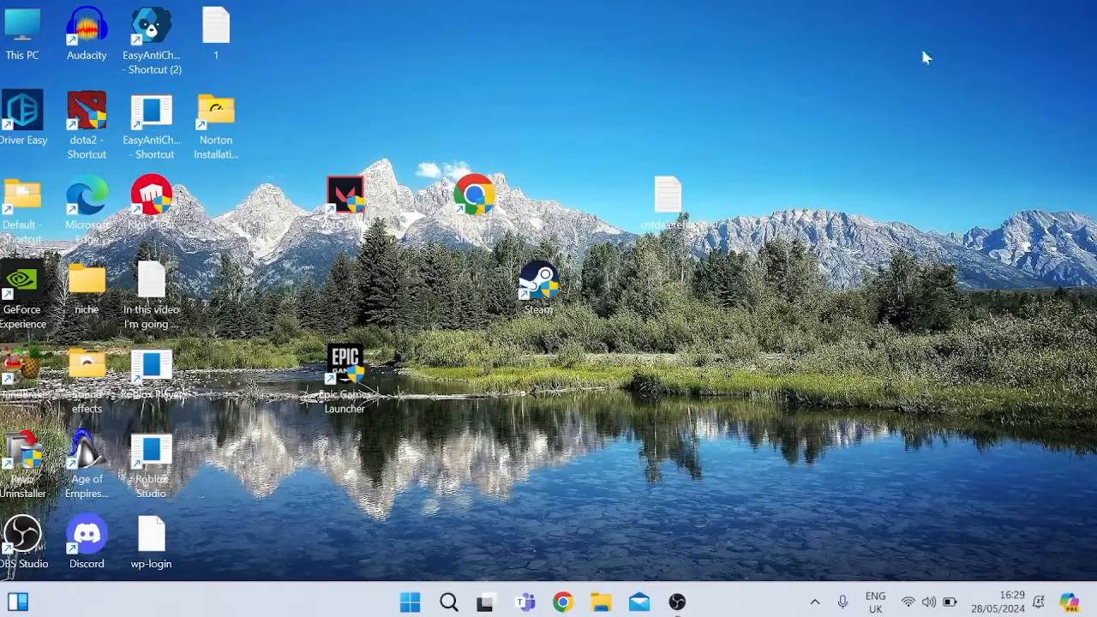
# Open System Configuration by running msconfig from the Run dialog.
pyautogui.press('super')
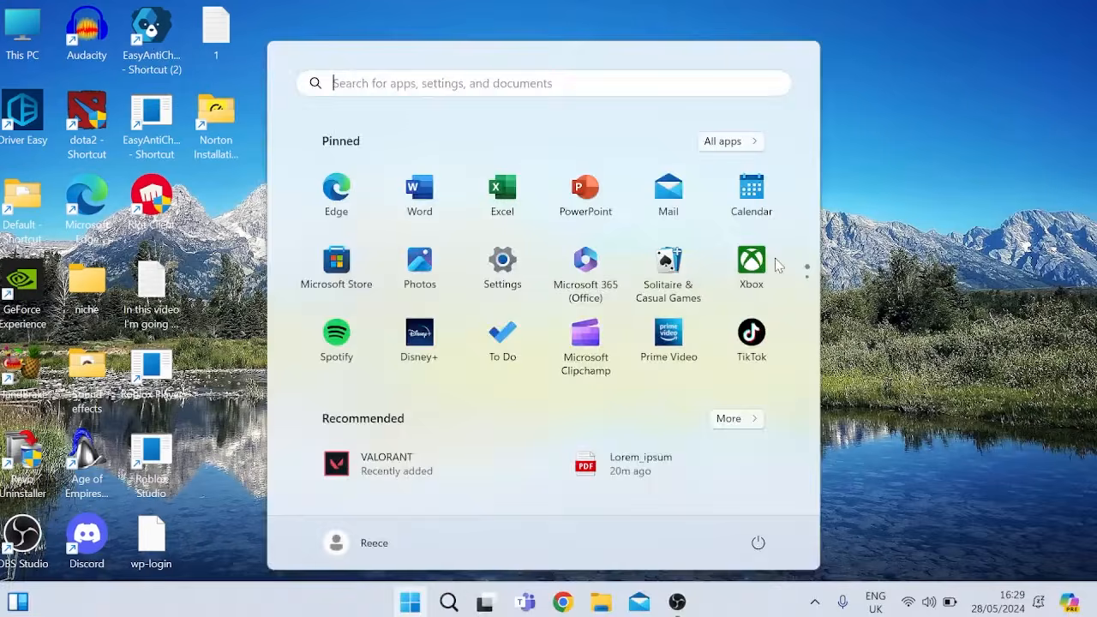
pyautogui.write('run')
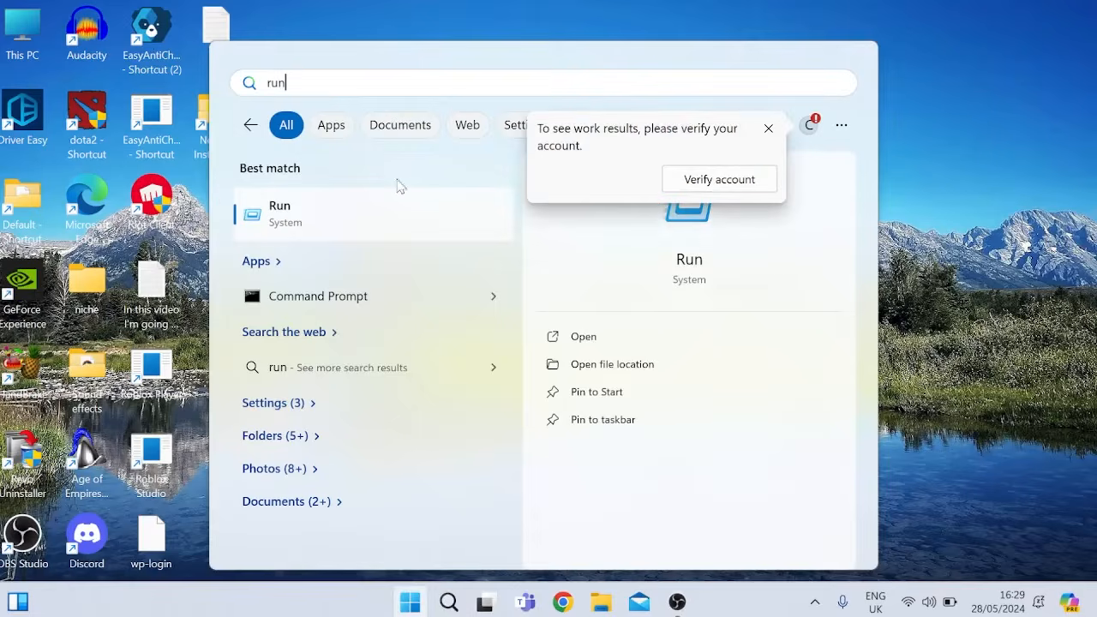
pyautogui.click(338, 215)
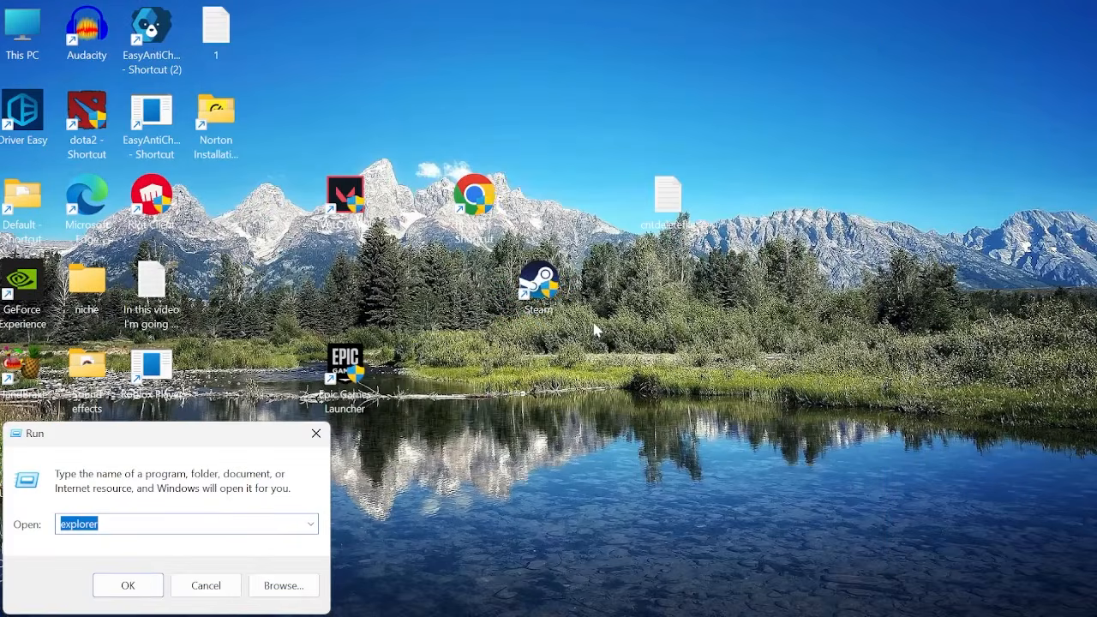
pyautogui.write('msconfig')
pyautogui.press('Return')
# Hide all Microsoft services in System Configuration and disable all the remaining services.
pyautogui.click(394, 188)
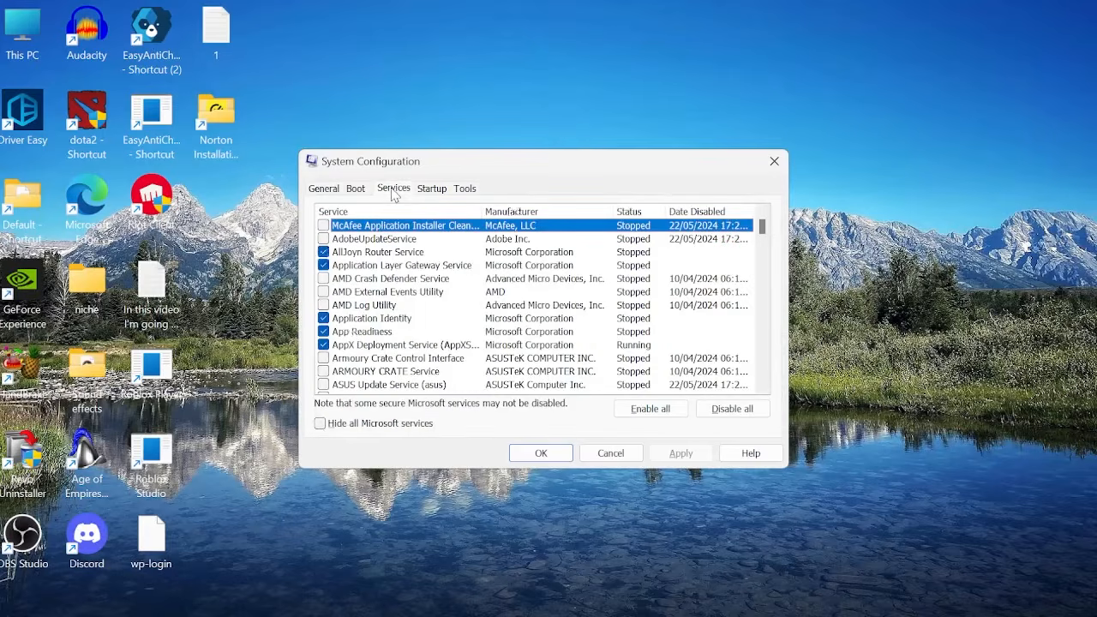
pyautogui.click(320, 424)
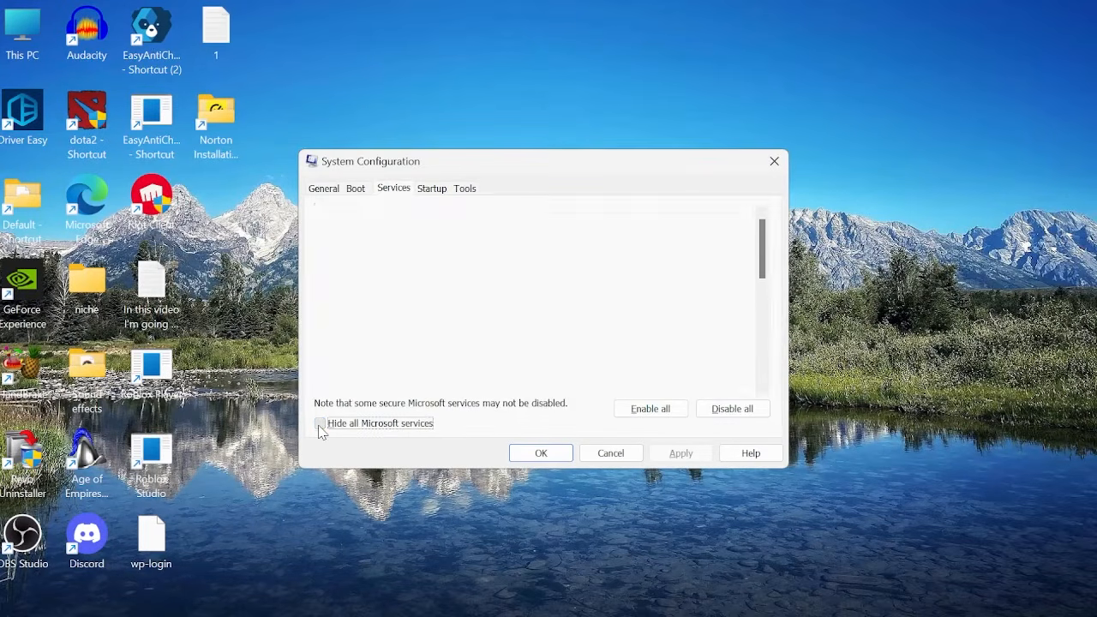
pyautogui.click(730, 410)
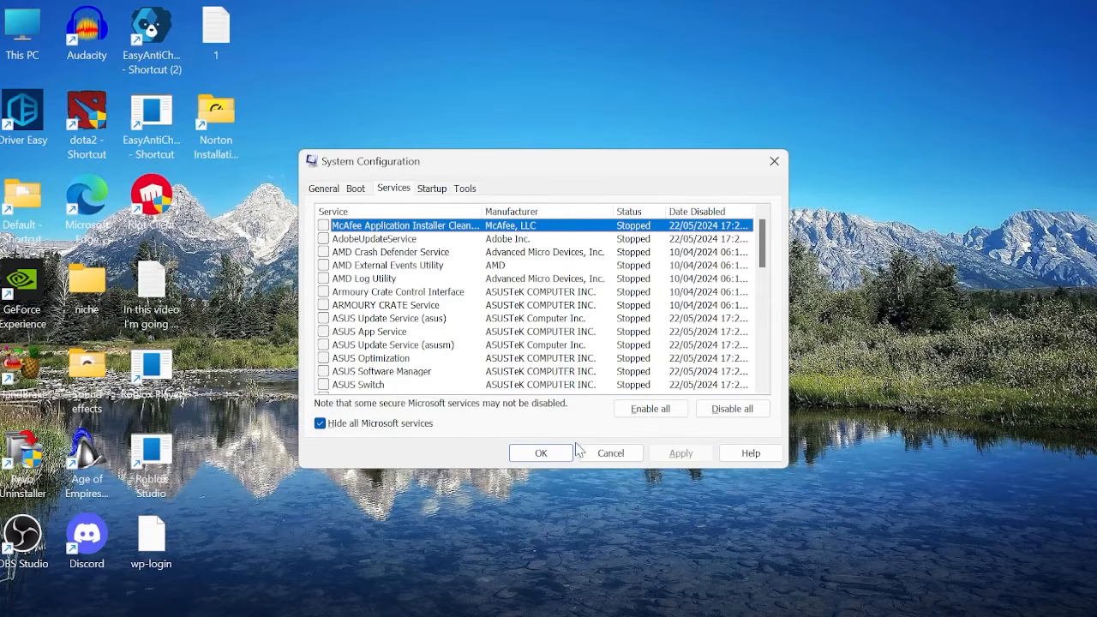
# Disable the vgtray and Discord Update startup apps in Task Manager, and apply System Configuration, exiting without a restart.
pyautogui.click(432, 190)
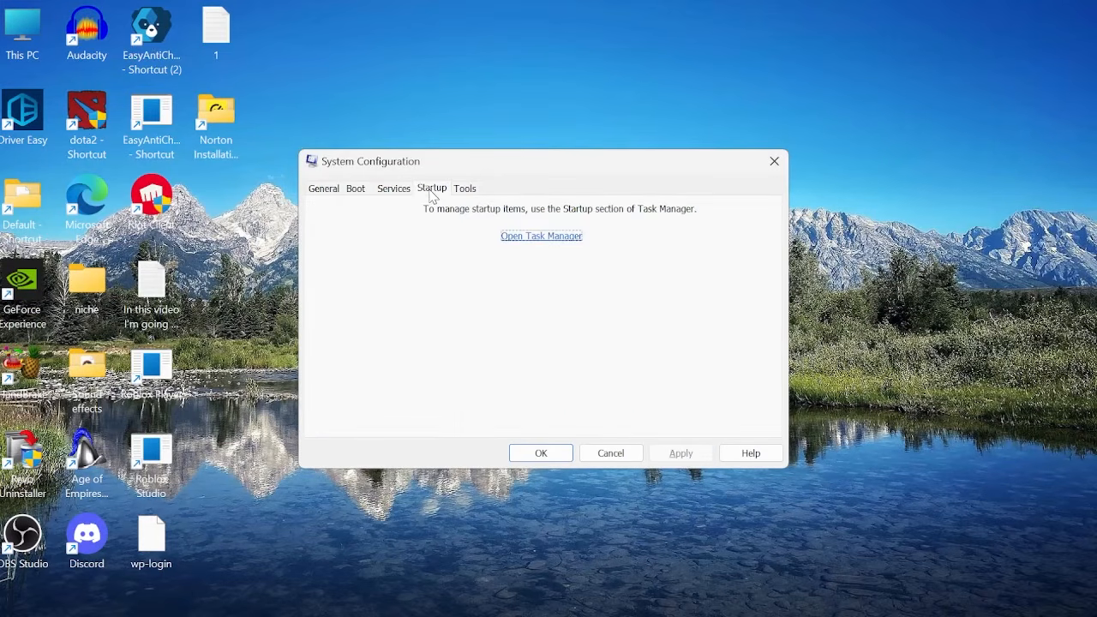
pyautogui.click(540, 237)
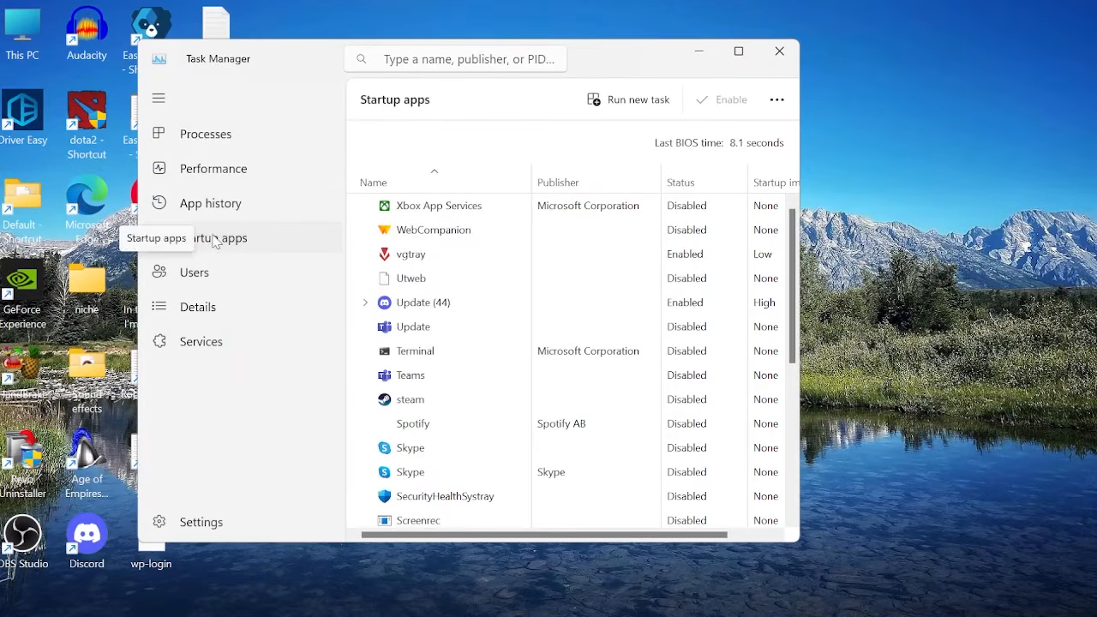
pyautogui.rightClick(449, 305)
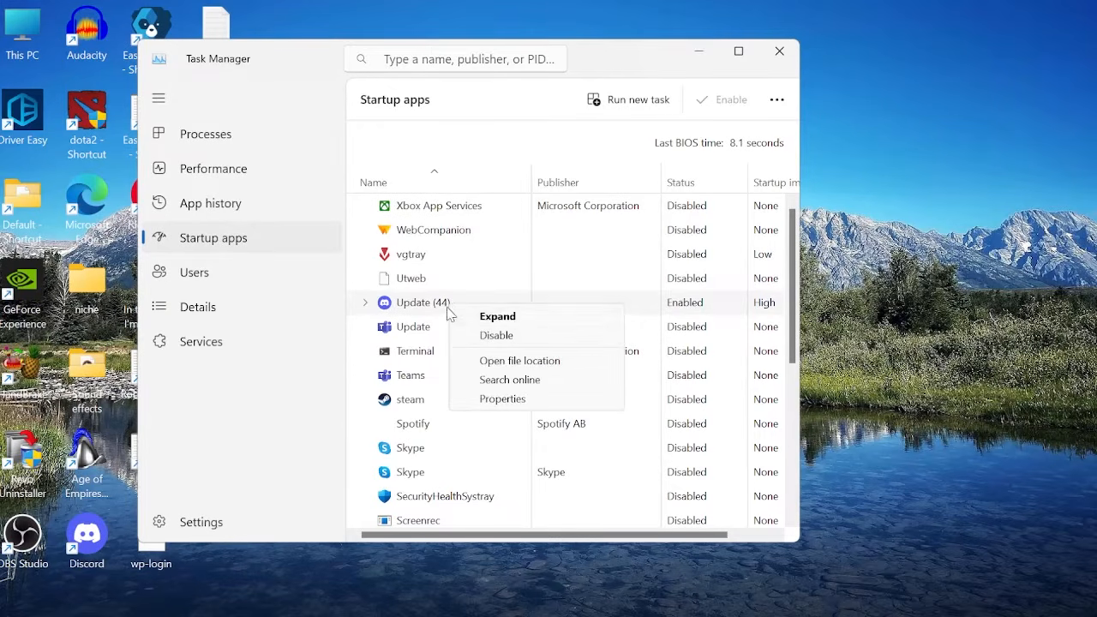
pyautogui.click(528, 337)
pyautogui.click(780, 53)
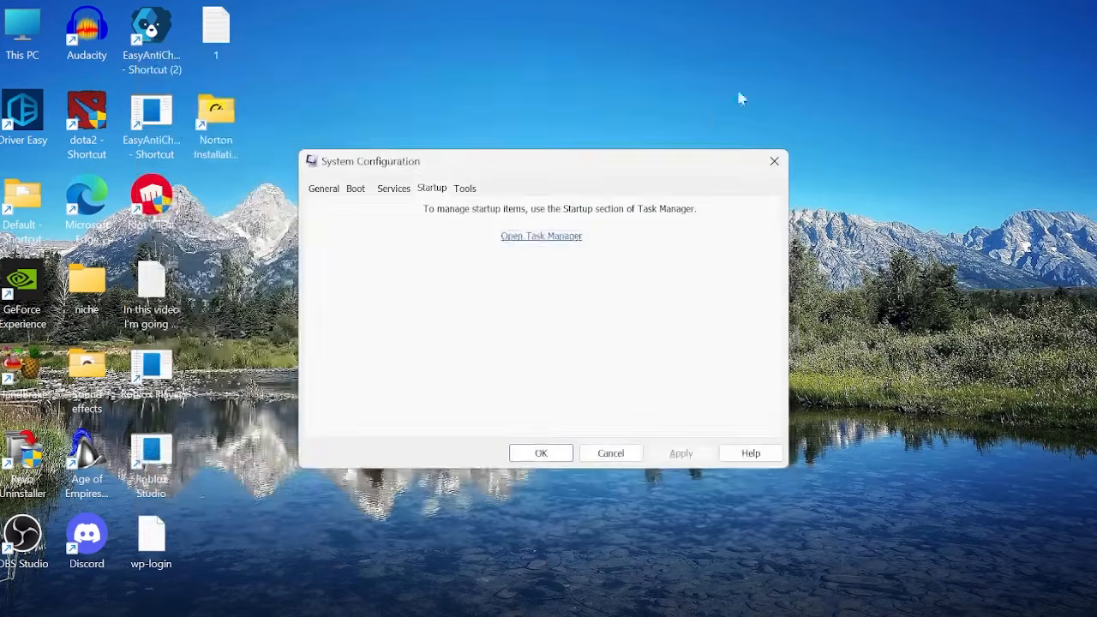
pyautogui.click(542, 453)
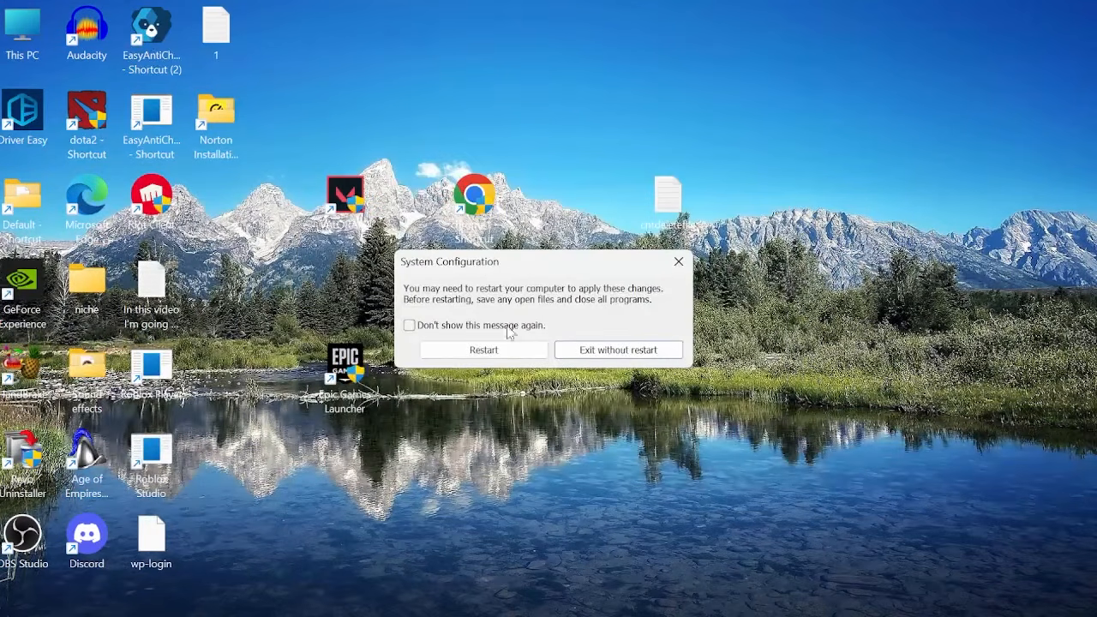
pyautogui.click(616, 357)
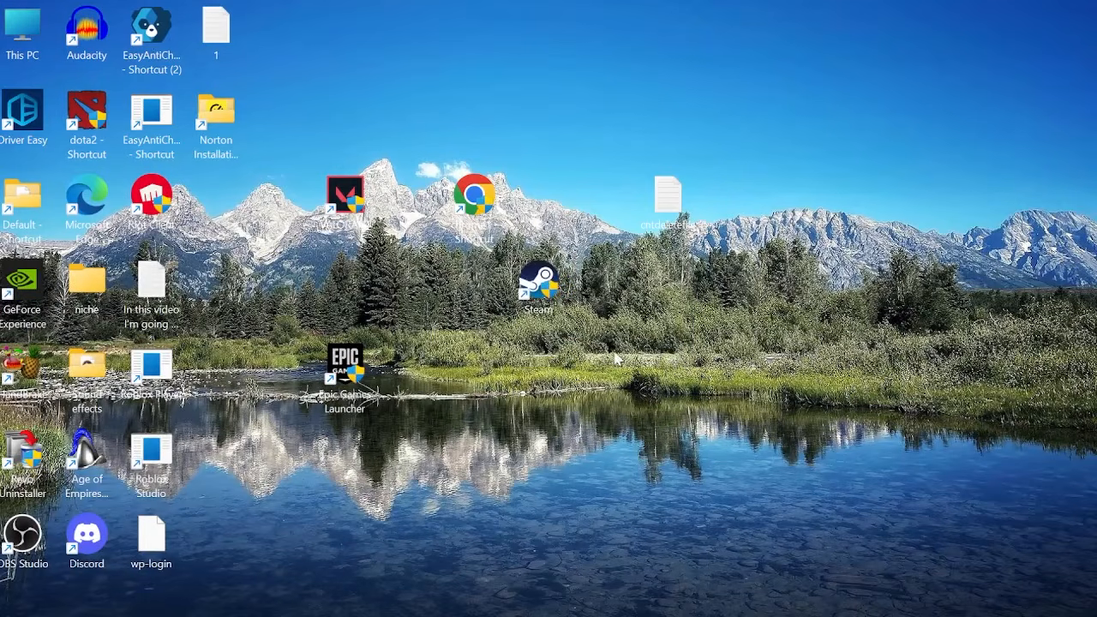
# Optimize the OS (C:) drive with Defragment and Optimize Drives and close the tool.
pyautogui.press('super')
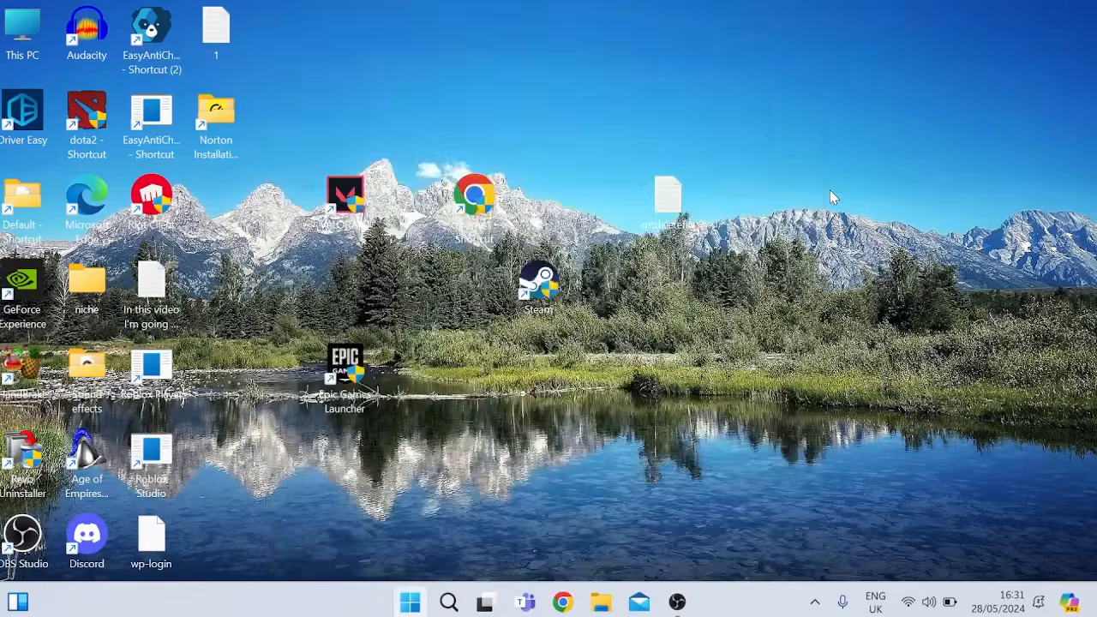
pyautogui.write('defragment')
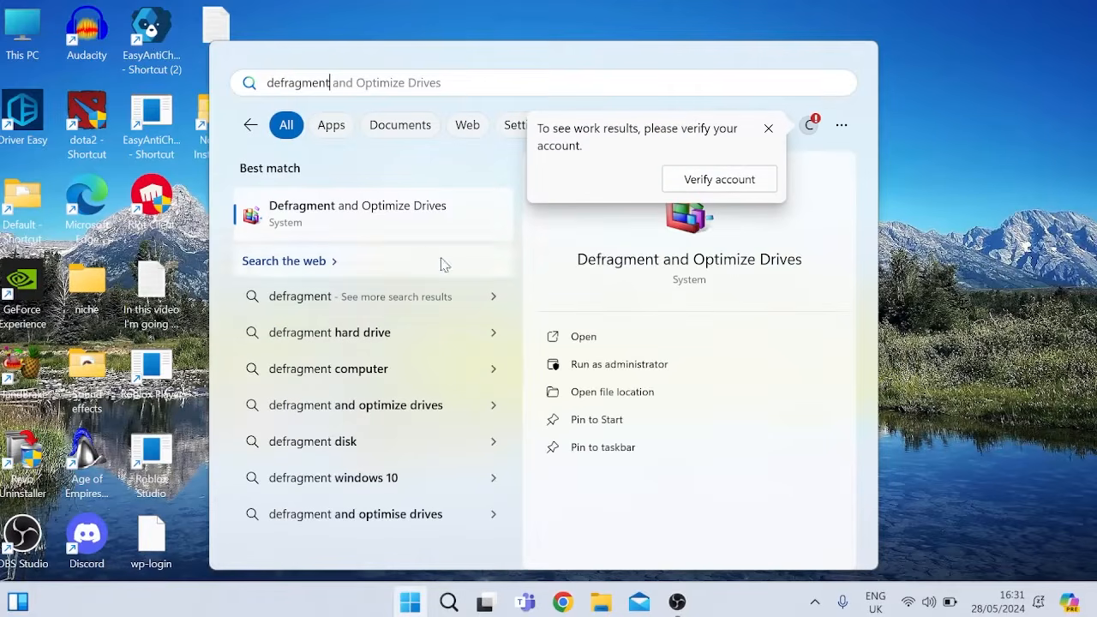
pyautogui.click(408, 221)
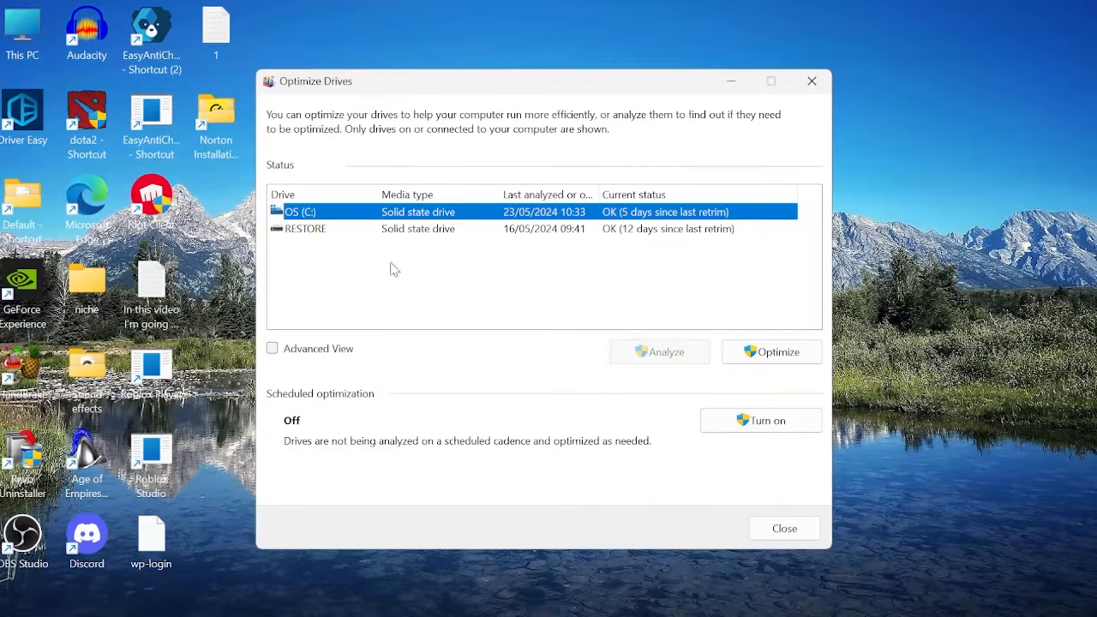
pyautogui.click(782, 353)
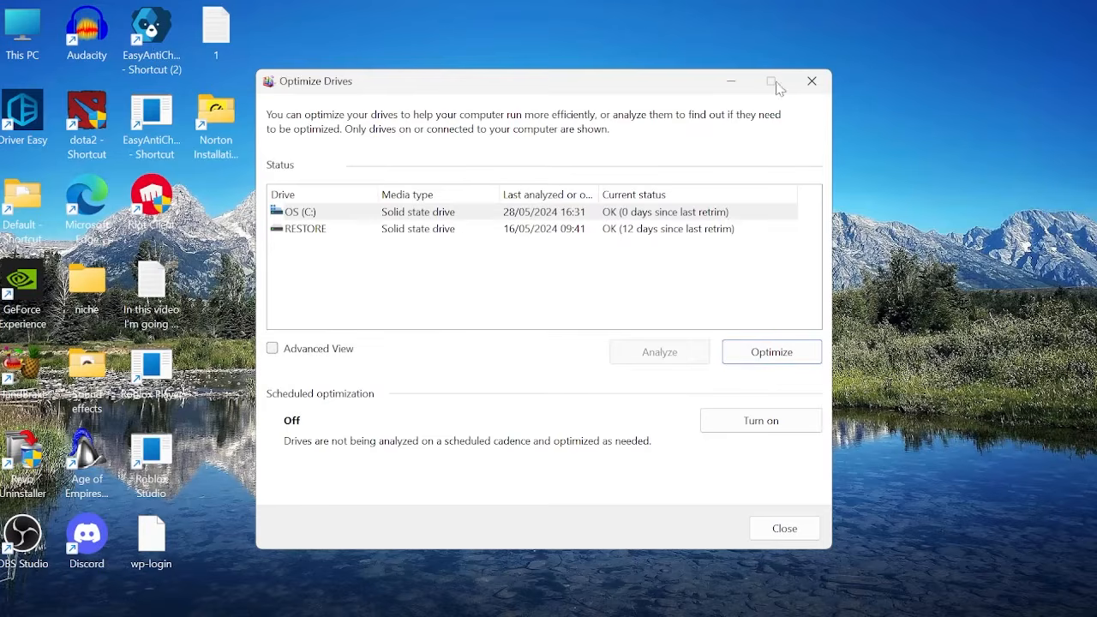
pyautogui.click(812, 81)
# Open the Services console by running services.msc from the Run dialog.
pyautogui.press('super')
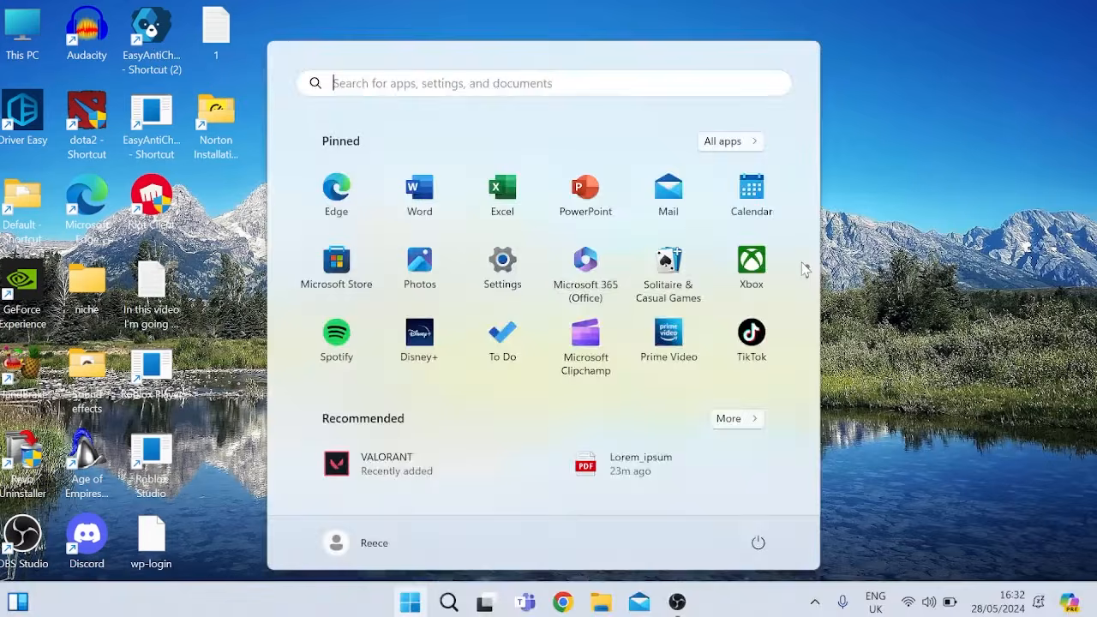
pyautogui.write('run')
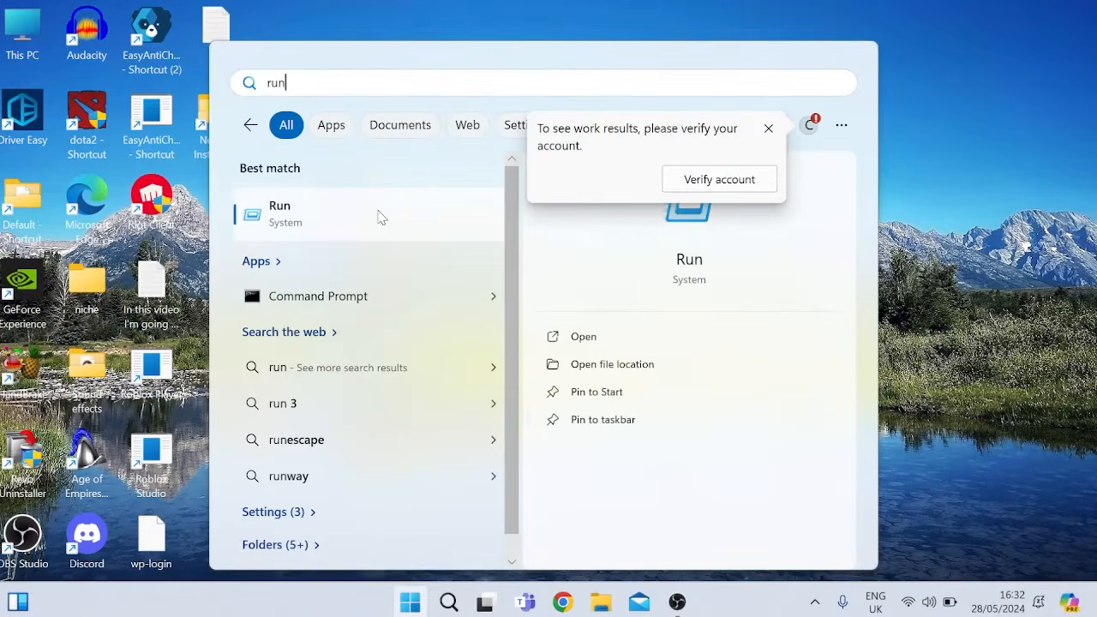
pyautogui.click(379, 215)
pyautogui.write('ser')
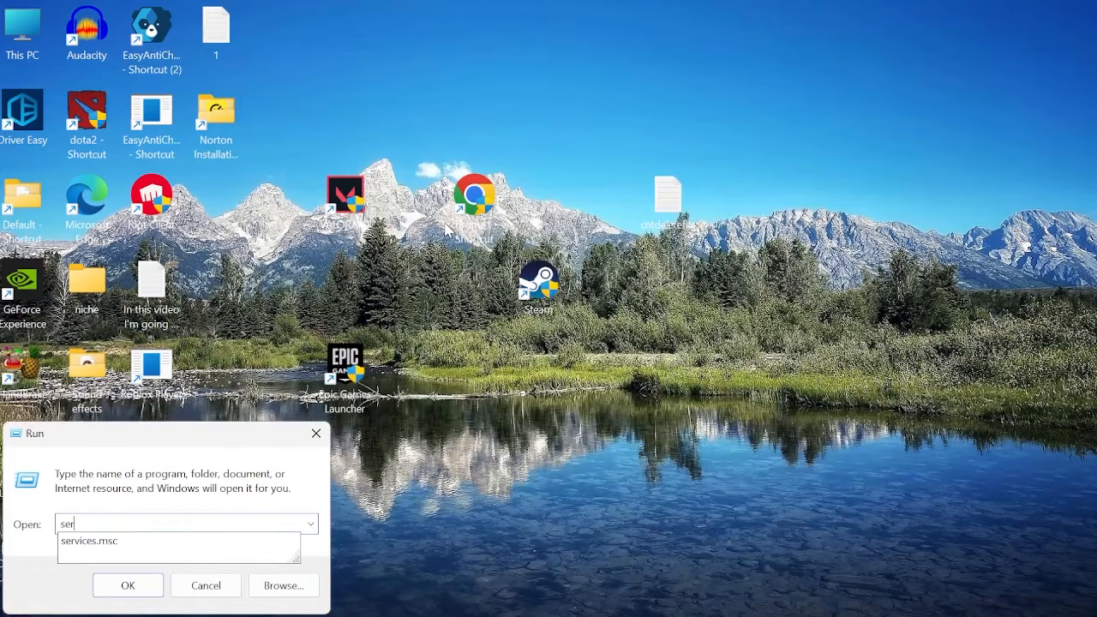
pyautogui.write('vices.msc')
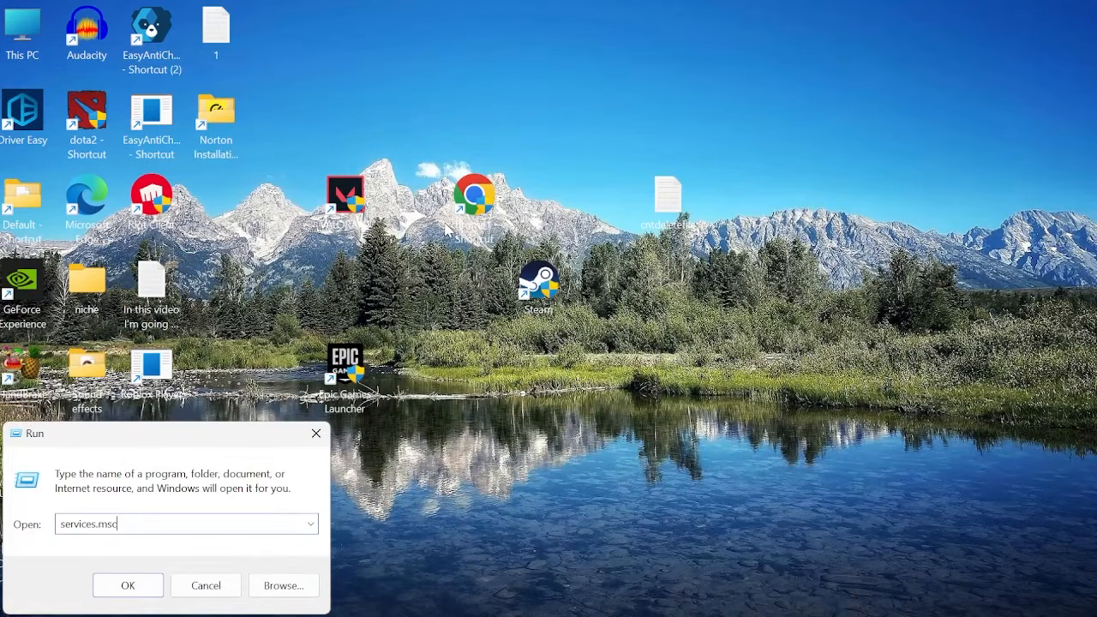
pyautogui.press('Return')
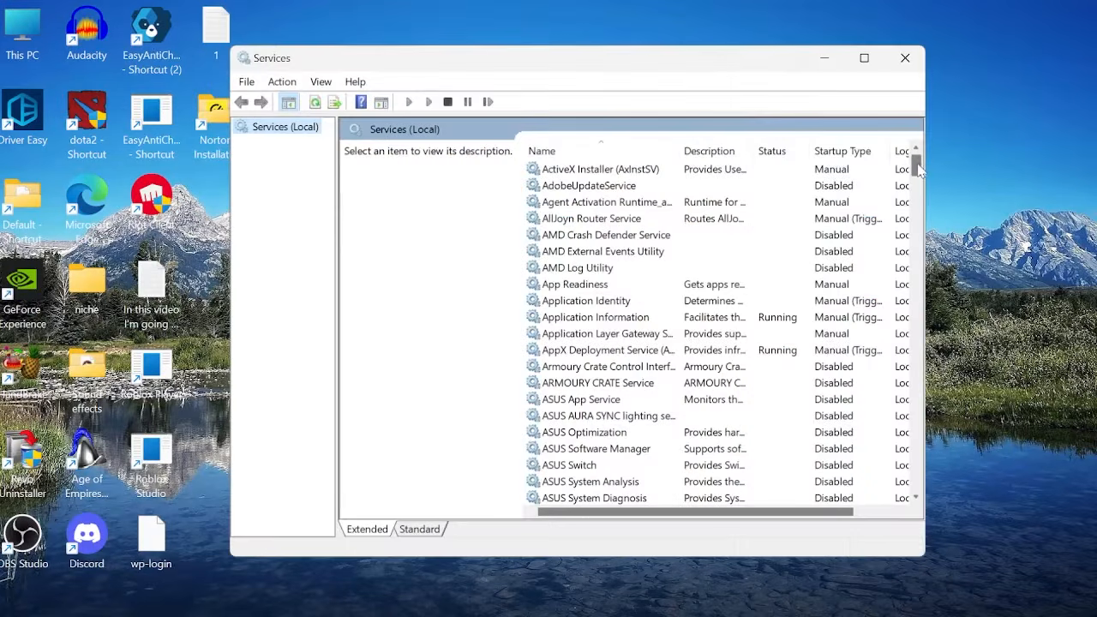
# Stop the SysMain service, set its startup type to Disabled, apply the change, and close Services.
pyautogui.moveTo(918, 169); pyautogui.dragTo(915, 398)
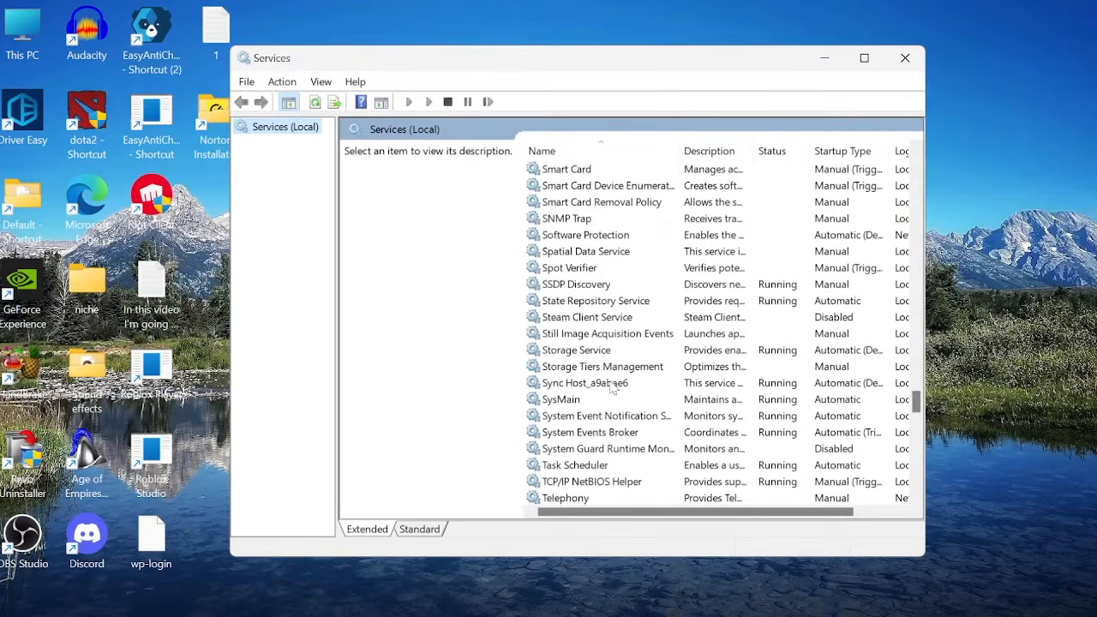
pyautogui.doubleClick(564, 402)
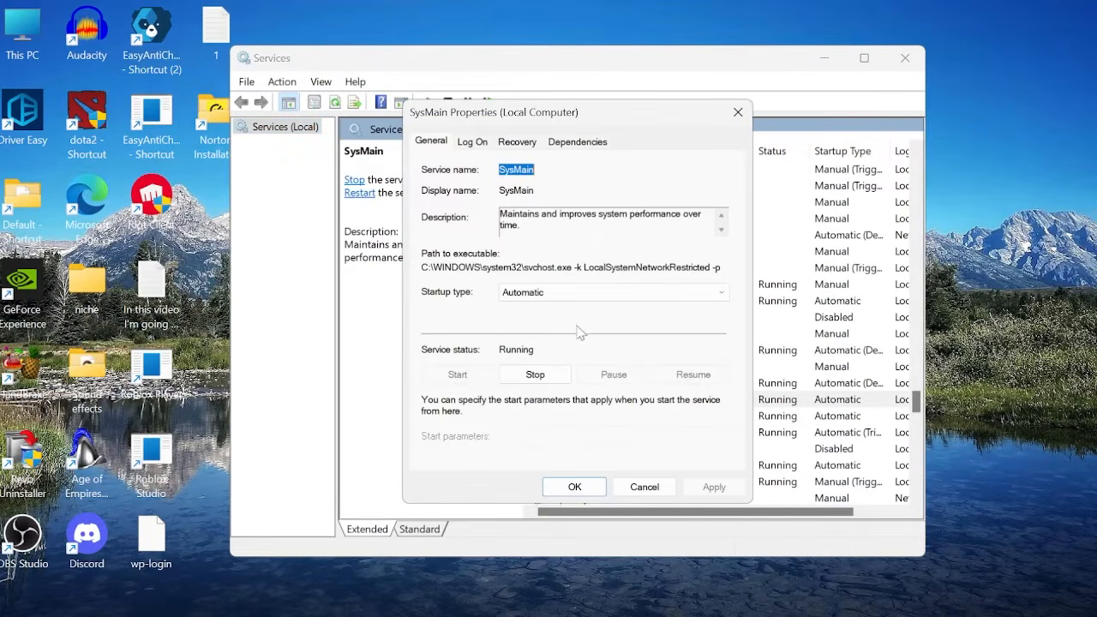
pyautogui.click(530, 377)
pyautogui.click(548, 296)
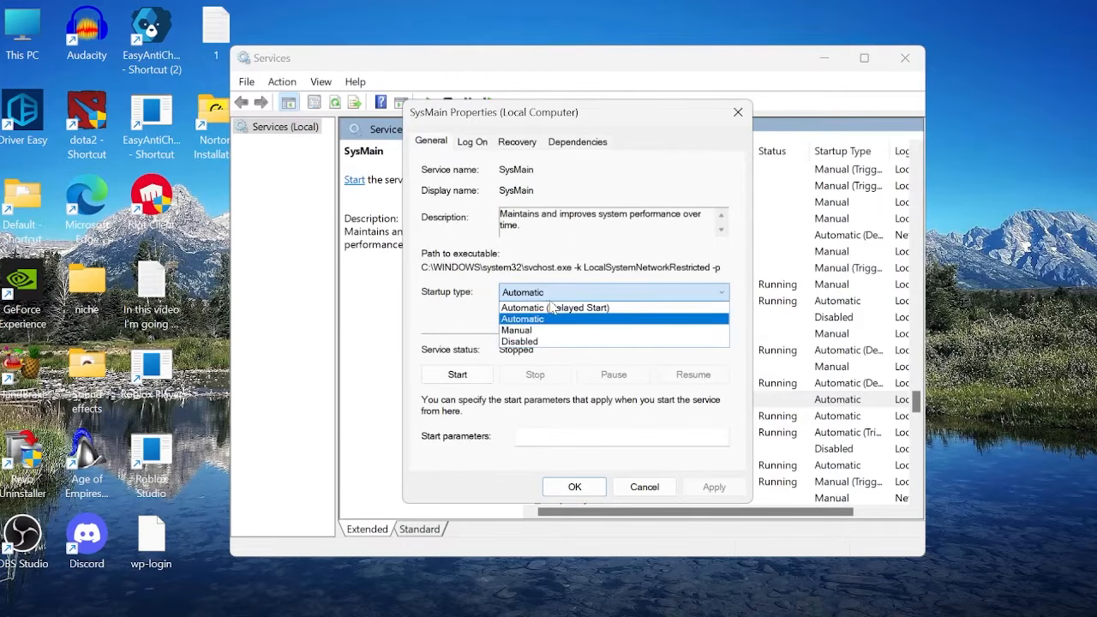
pyautogui.click(533, 342)
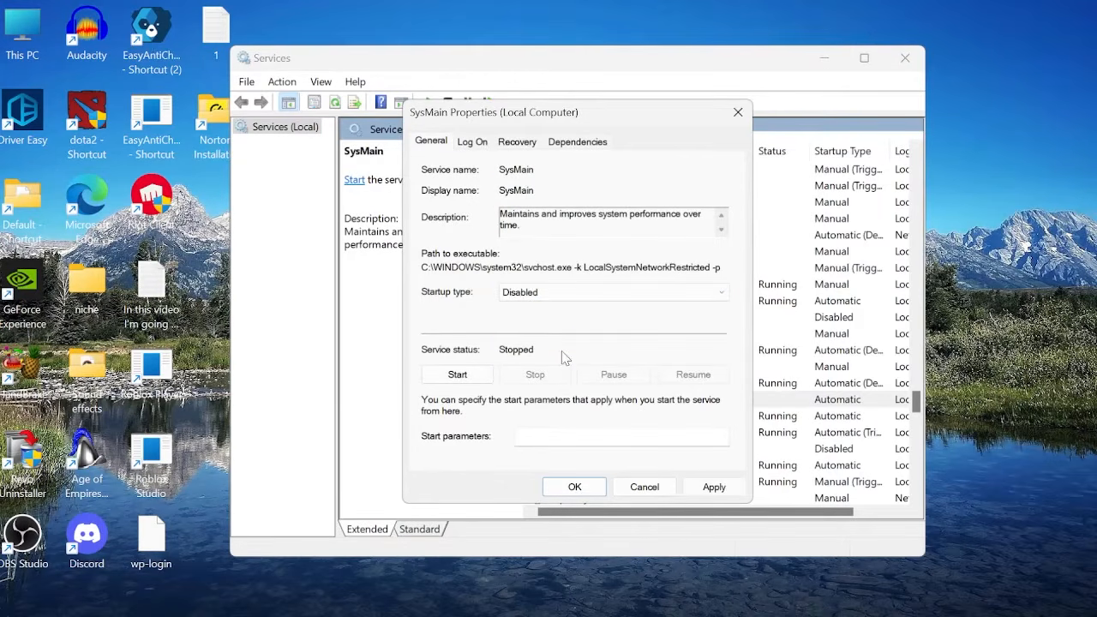
pyautogui.click(712, 487)
pyautogui.click(589, 485)
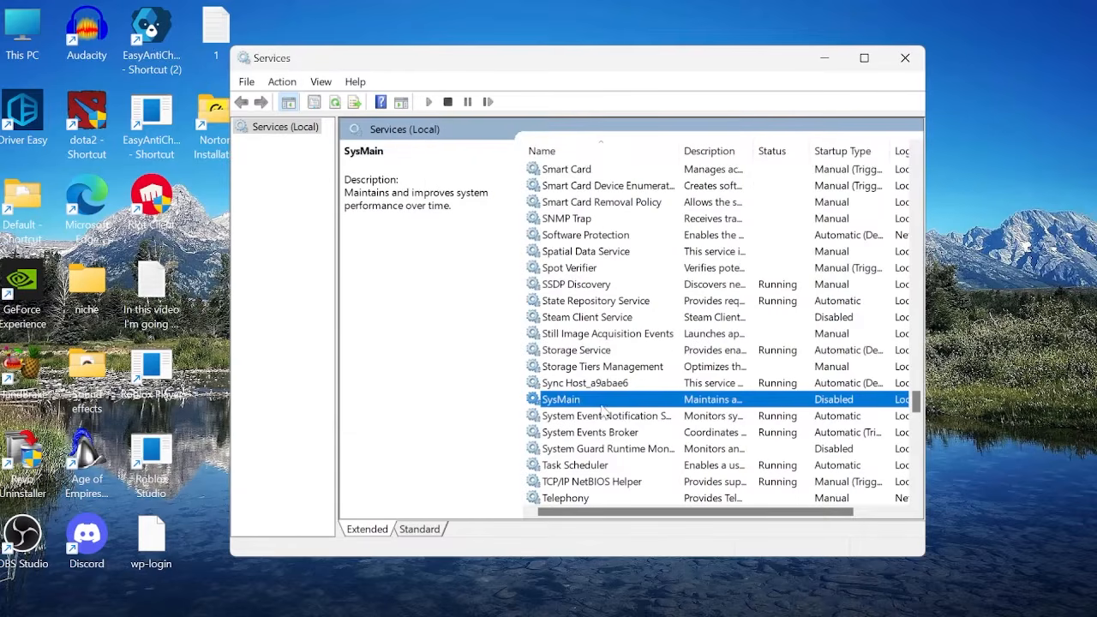
pyautogui.click(905, 58)
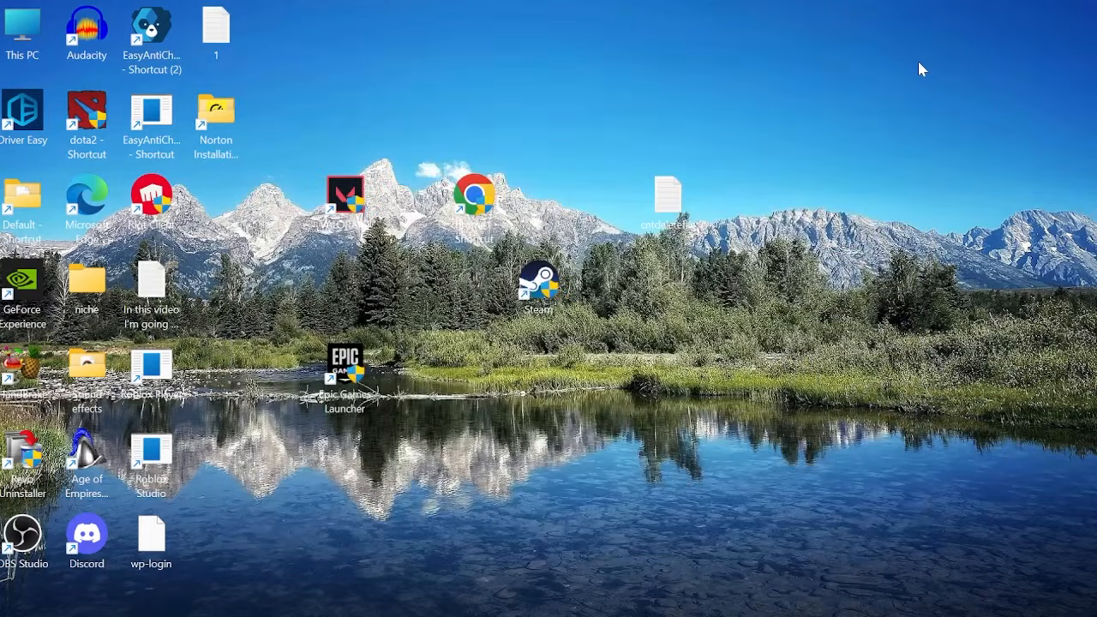
# Open System Properties by running sysdm.cpl from the Run dialog.
pyautogui.press('super')
pyautogui.write('run')
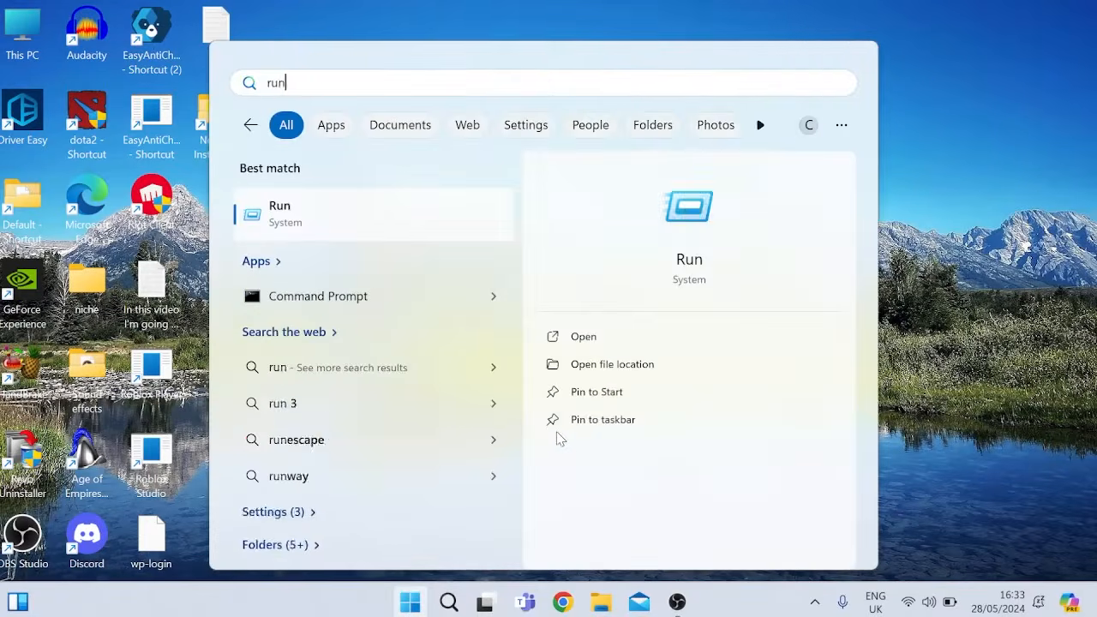
pyautogui.click(306, 206)
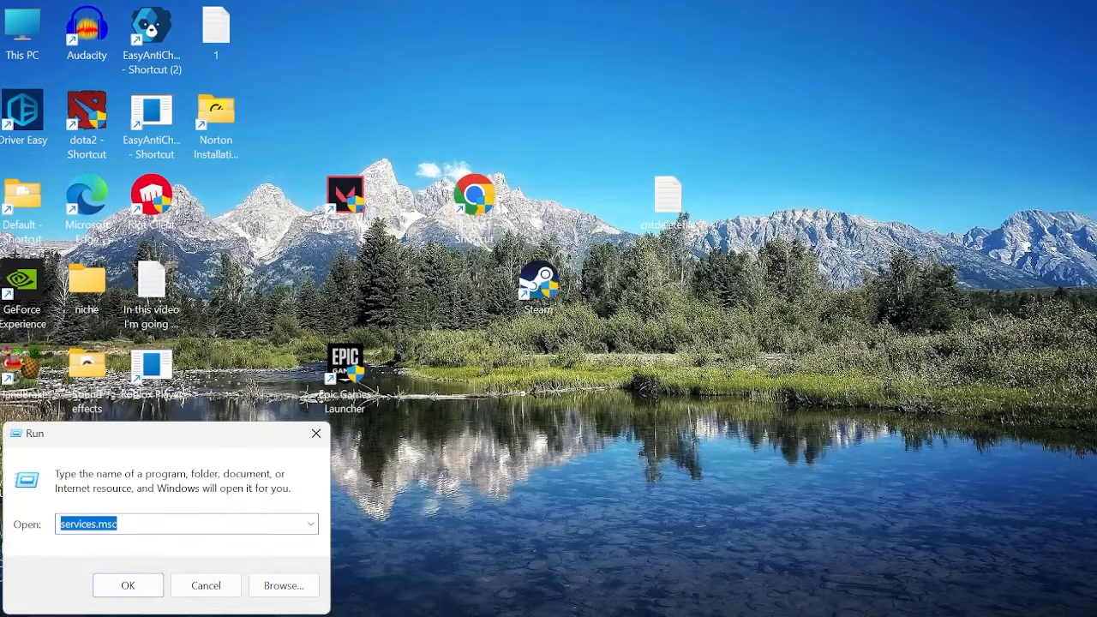
pyautogui.write('sys')
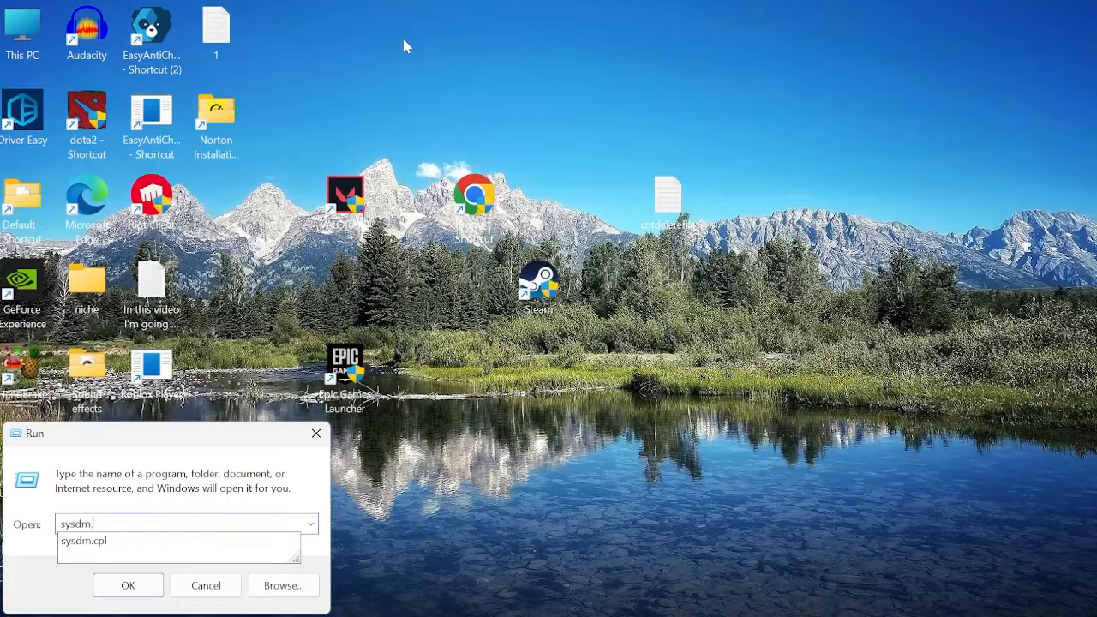
pyautogui.write('dm.cpl')
pyautogui.press('Return')
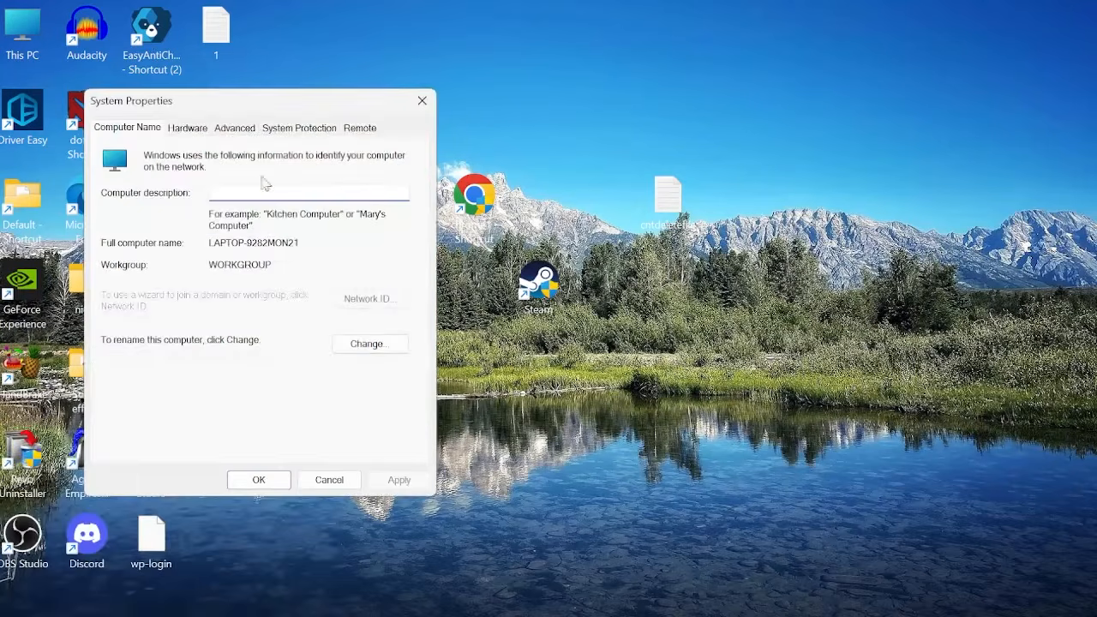
# Open the advanced Performance Options, confirm the Custom visual effects selection, and close System Properties.
pyautogui.click(244, 135)
pyautogui.click(369, 224)
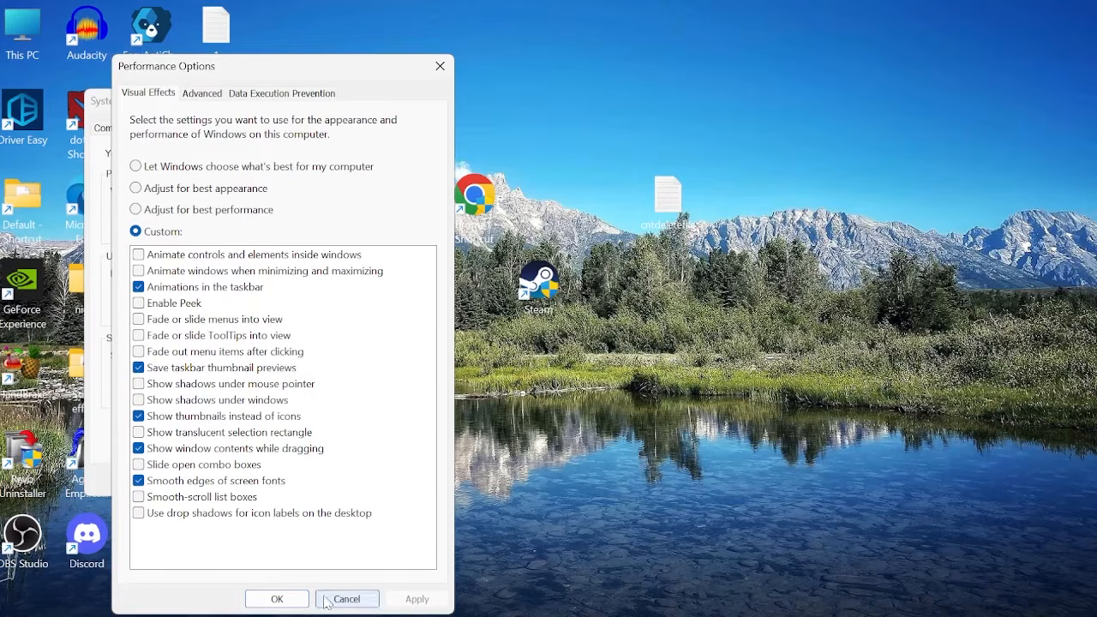
pyautogui.click(277, 599)
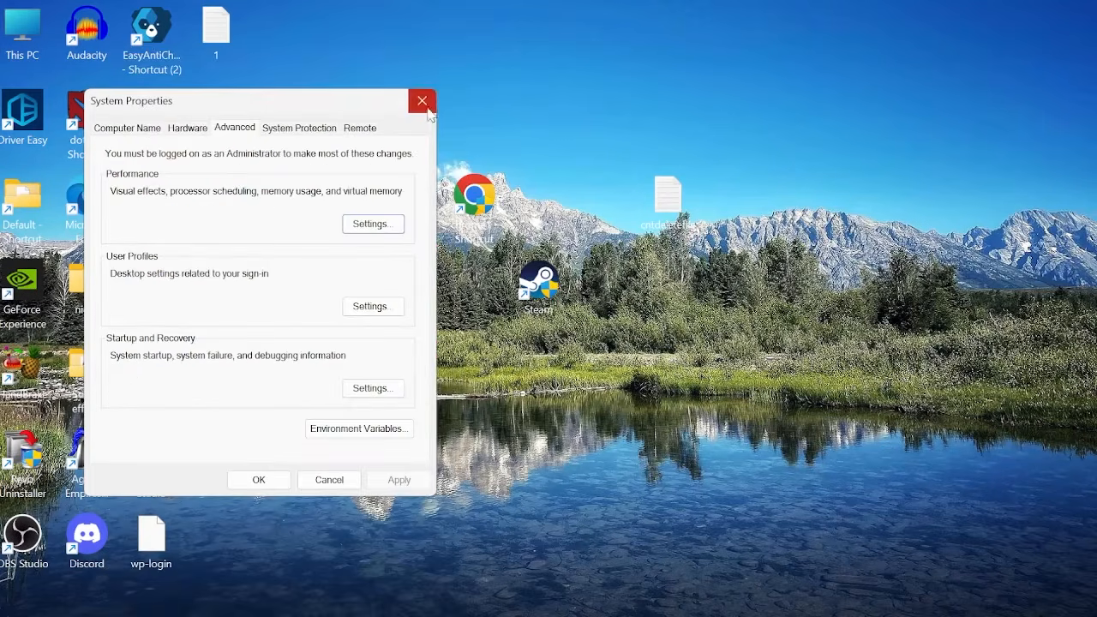
pyautogui.click(423, 101)
# Search for regedit and open Registry Editor.
pyautogui.press('super')
pyautogui.write('r')
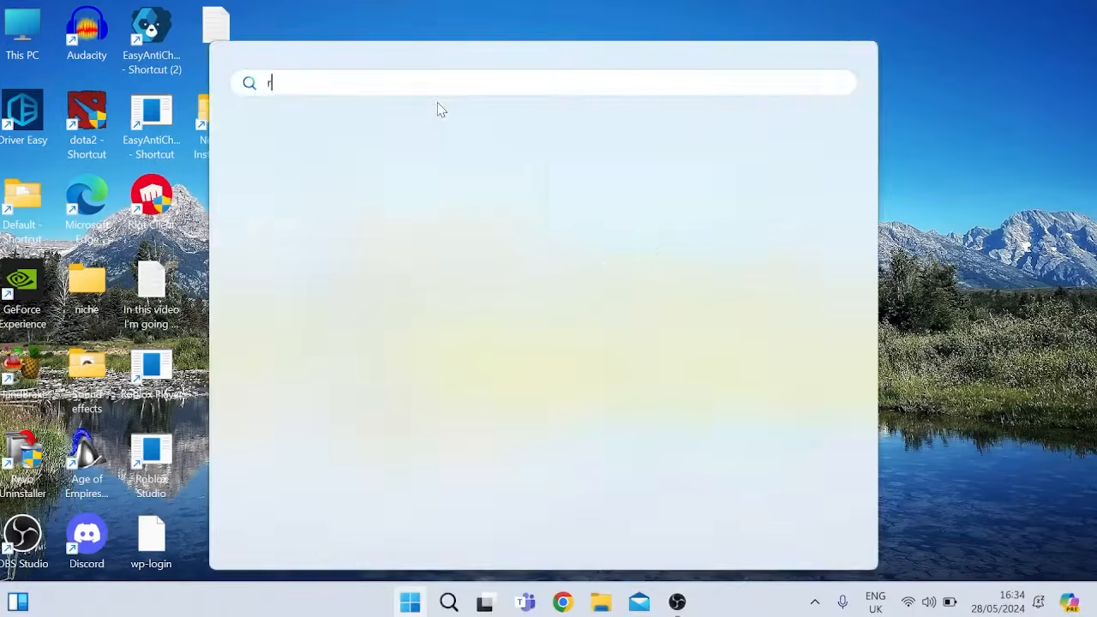
pyautogui.write('egedit')
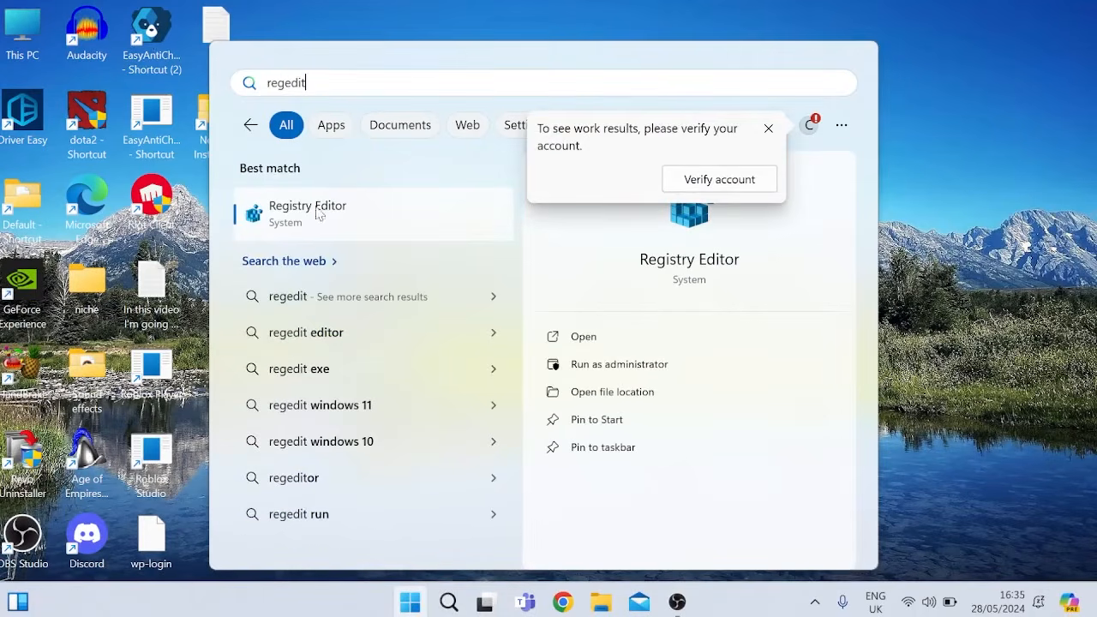
pyautogui.click(325, 214)
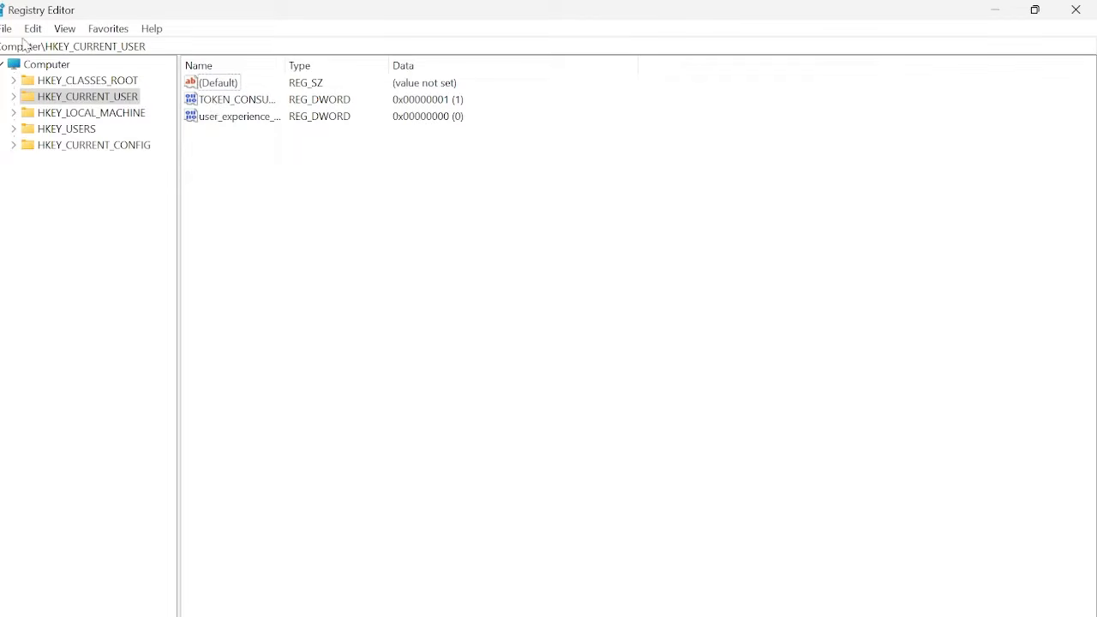
# Export the HKEY_CURRENT_USER branch to the Documents folder as a registration file named backup.
pyautogui.click(7, 28)
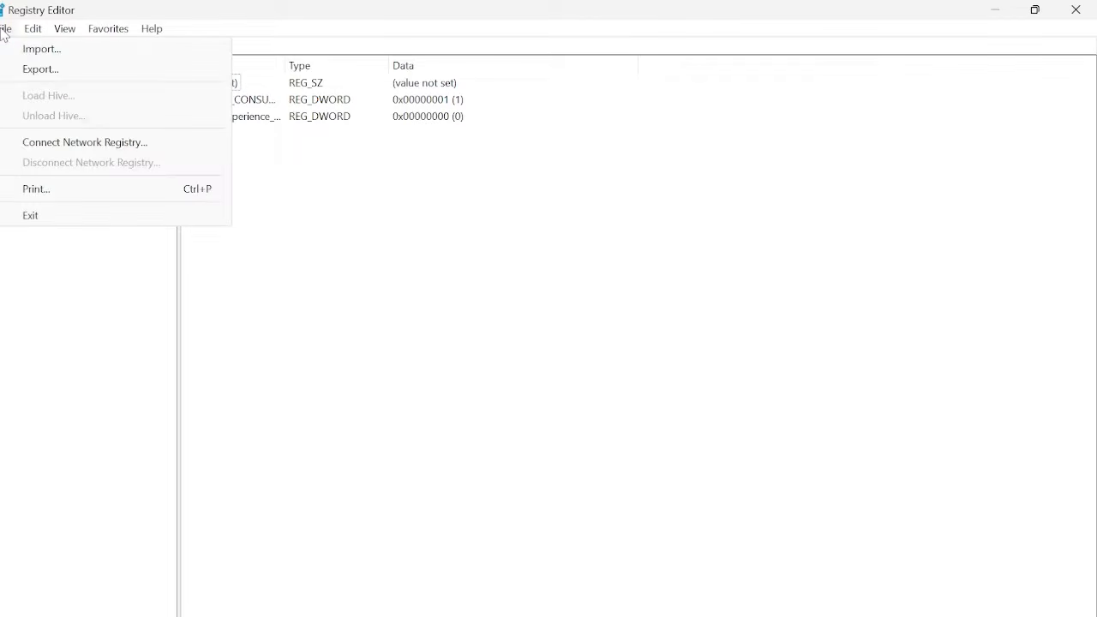
pyautogui.click(30, 70)
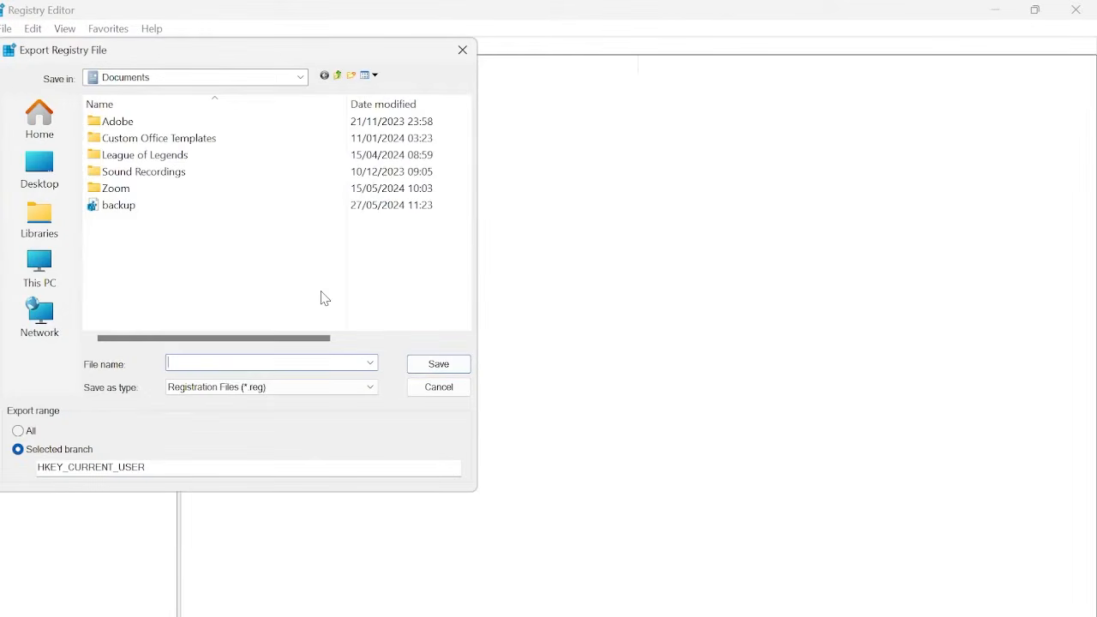
pyautogui.write('backup')
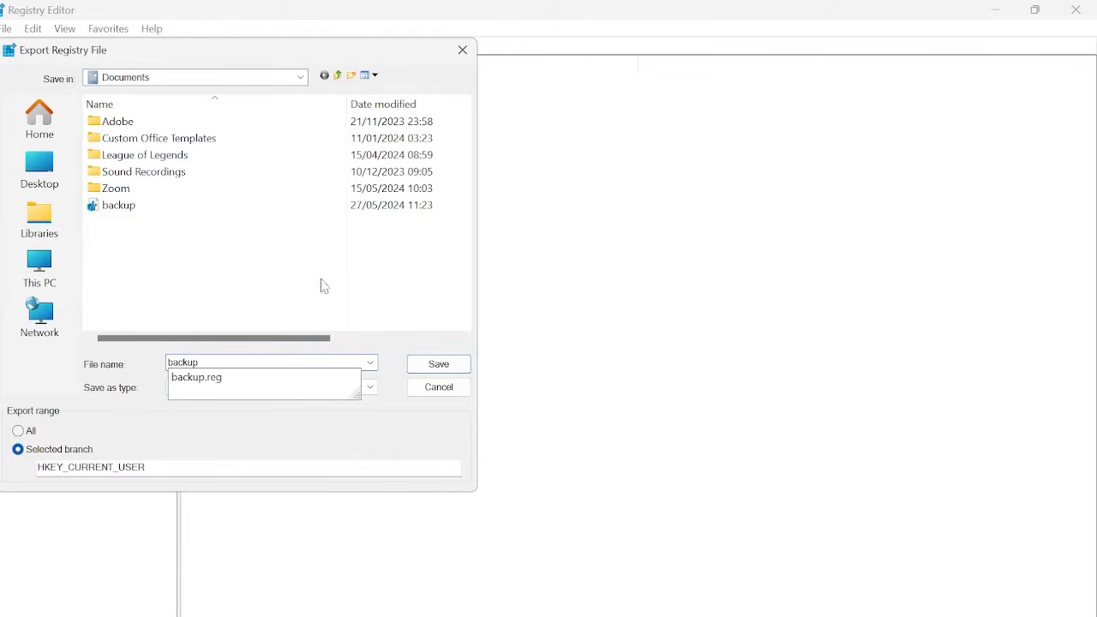
pyautogui.click(467, 364)
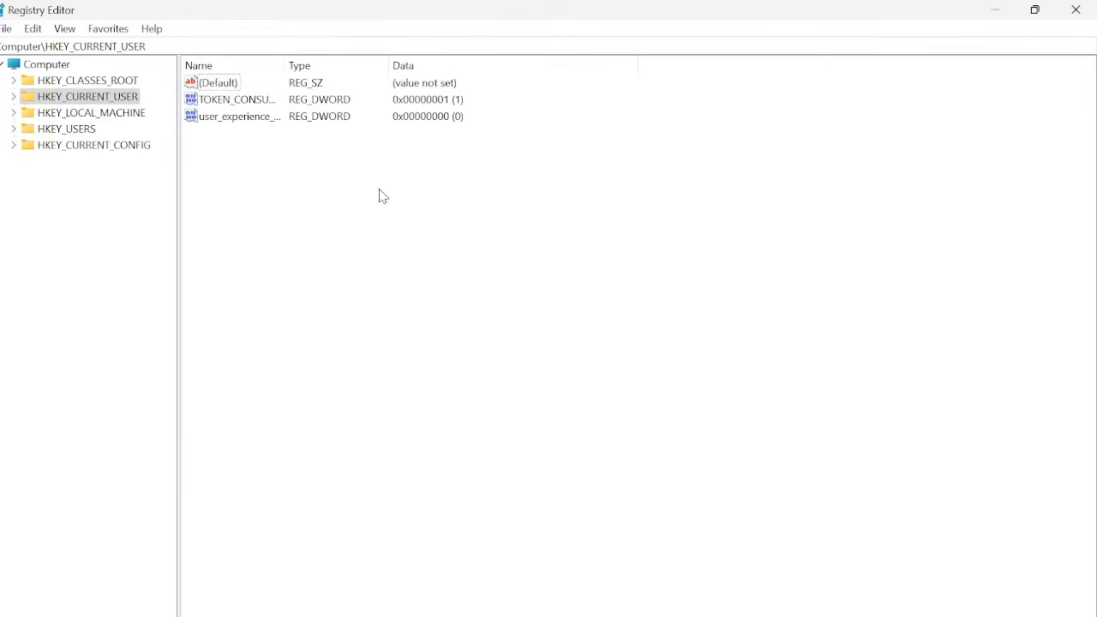
pyautogui.click(7, 28)
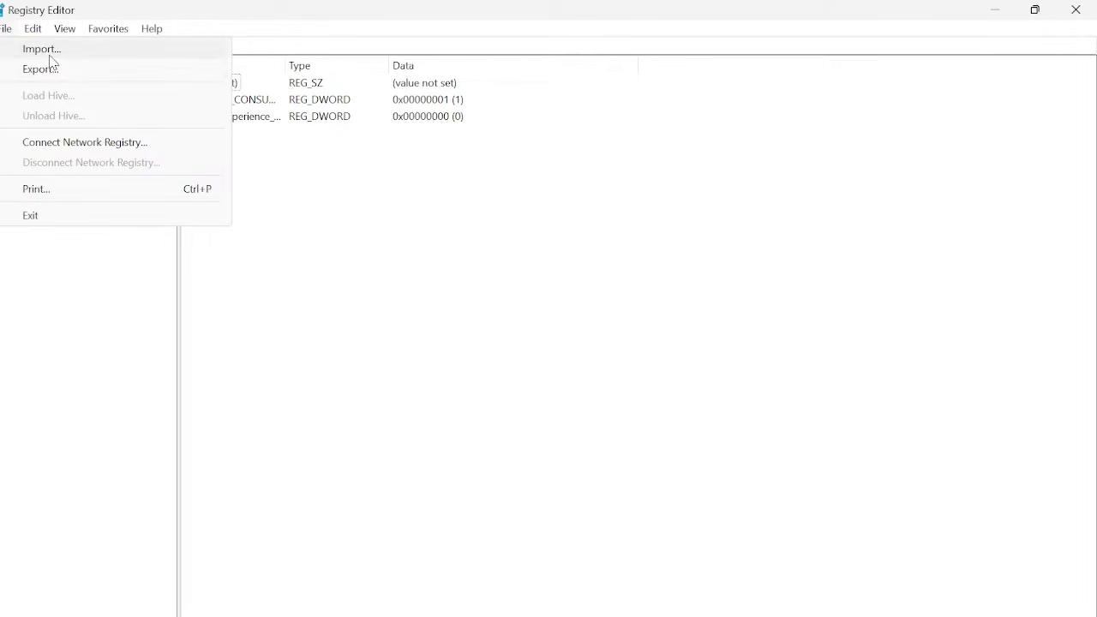
pyautogui.click(463, 265)
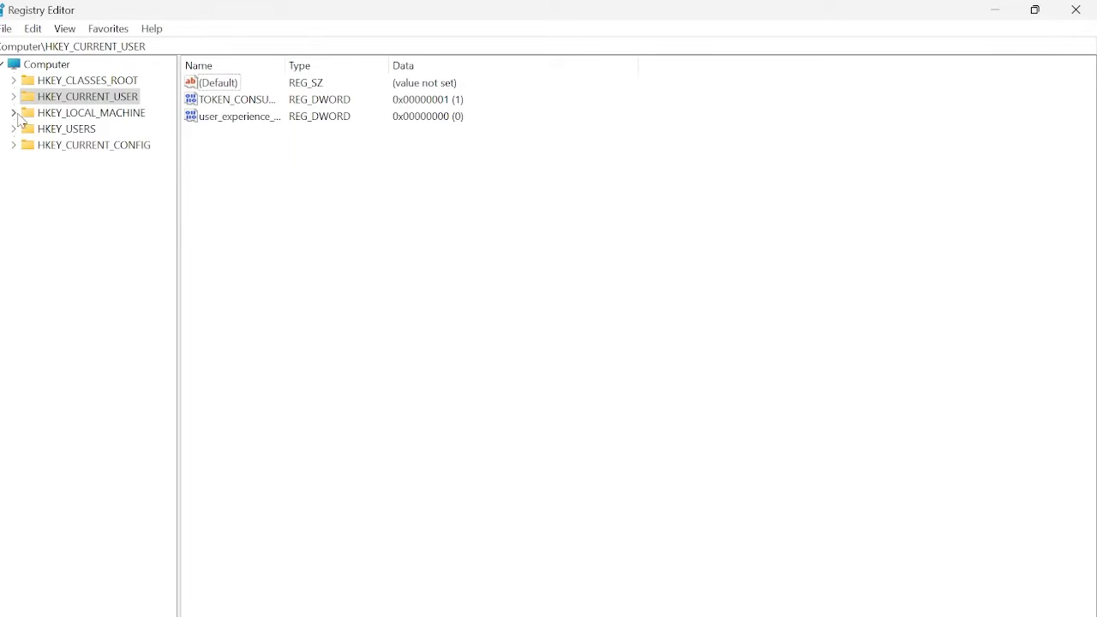
# Go to the registry key HKEY_LOCAL_MACHINE\SYSTEM\CurrentControlSet\Control\Session Manager\Memory Management.
pyautogui.click(13, 112)
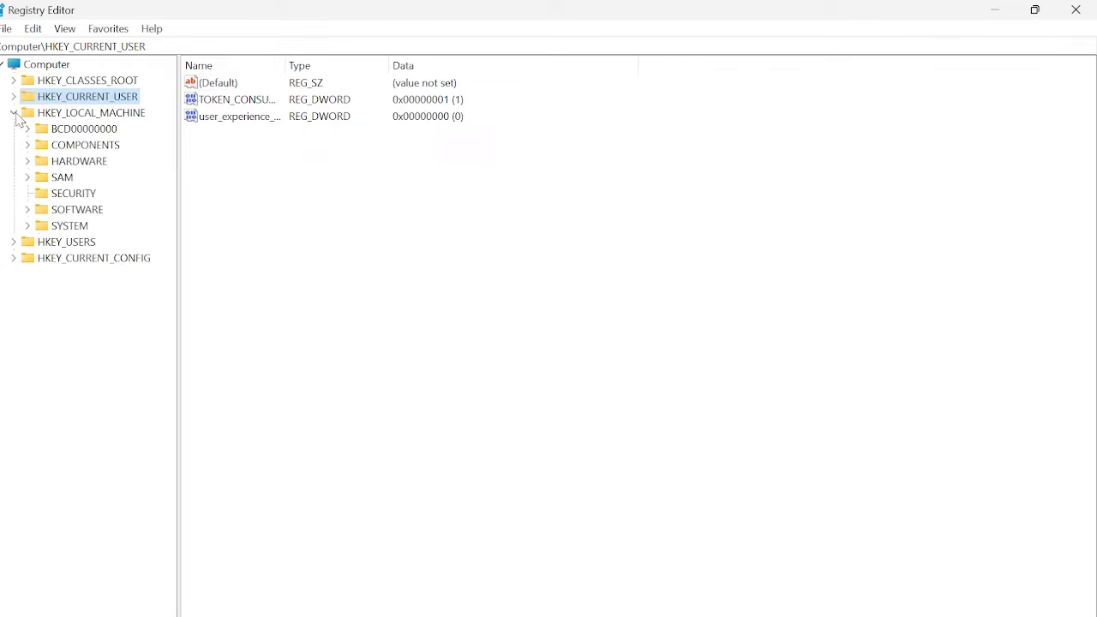
pyautogui.click(27, 226)
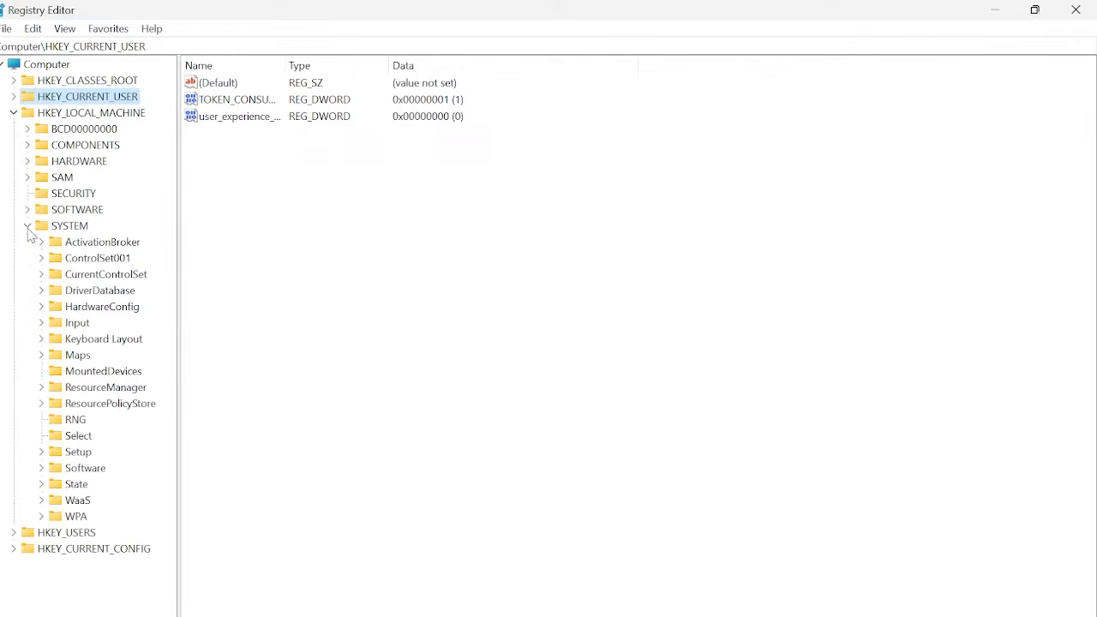
pyautogui.click(41, 275)
pyautogui.doubleClick(98, 290)
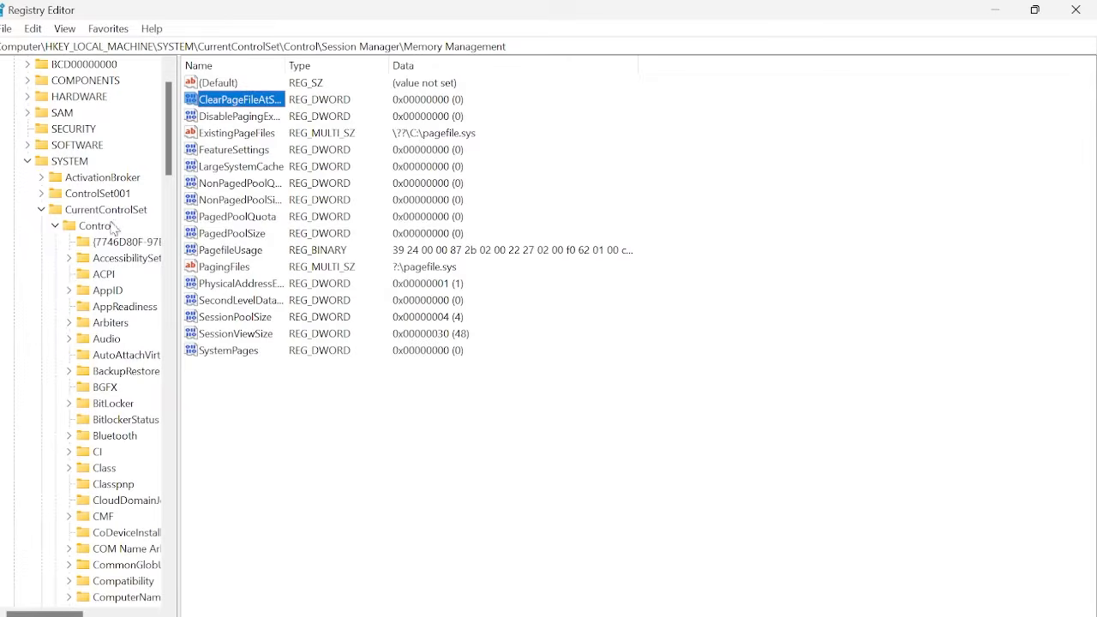
pyautogui.scroll(-20, 107, 230)
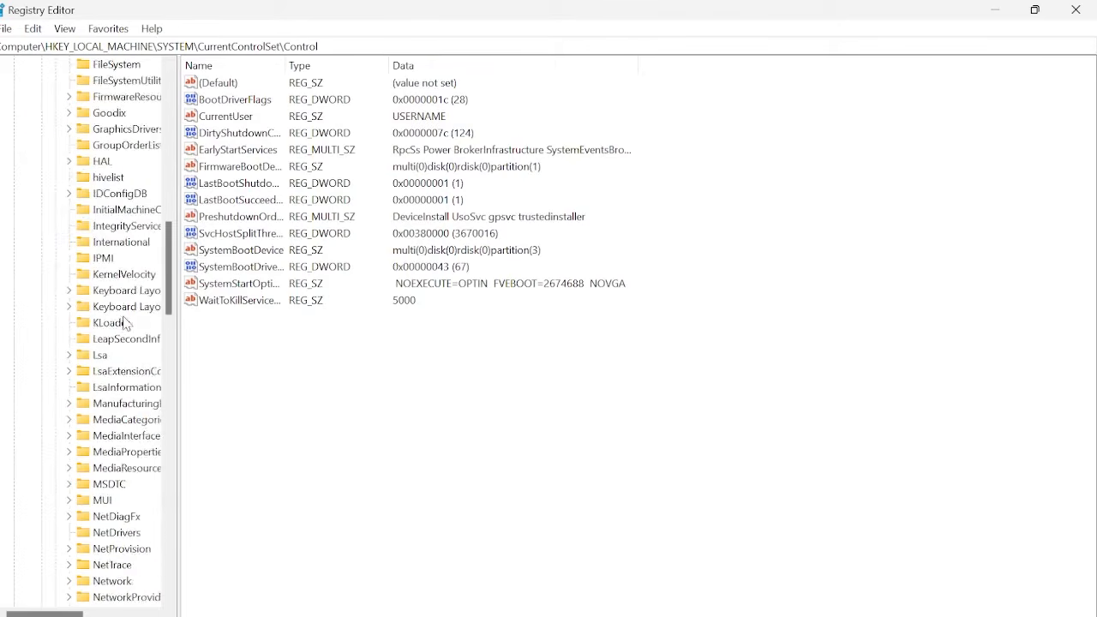
pyautogui.click(115, 322)
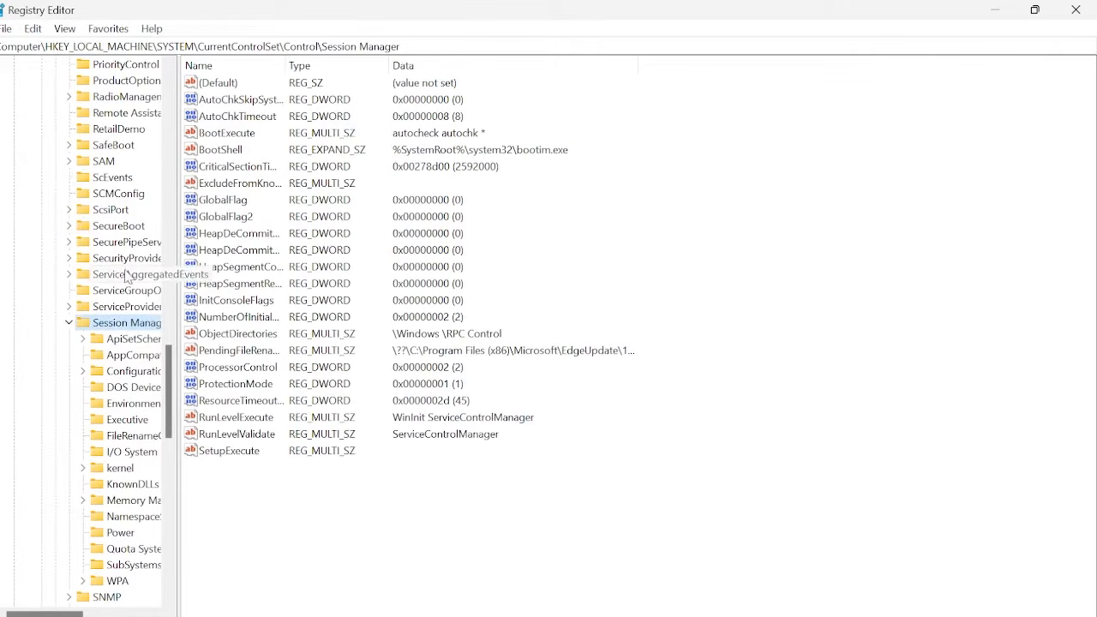
pyautogui.scroll(-2, 129, 270)
pyautogui.click(60, 404)
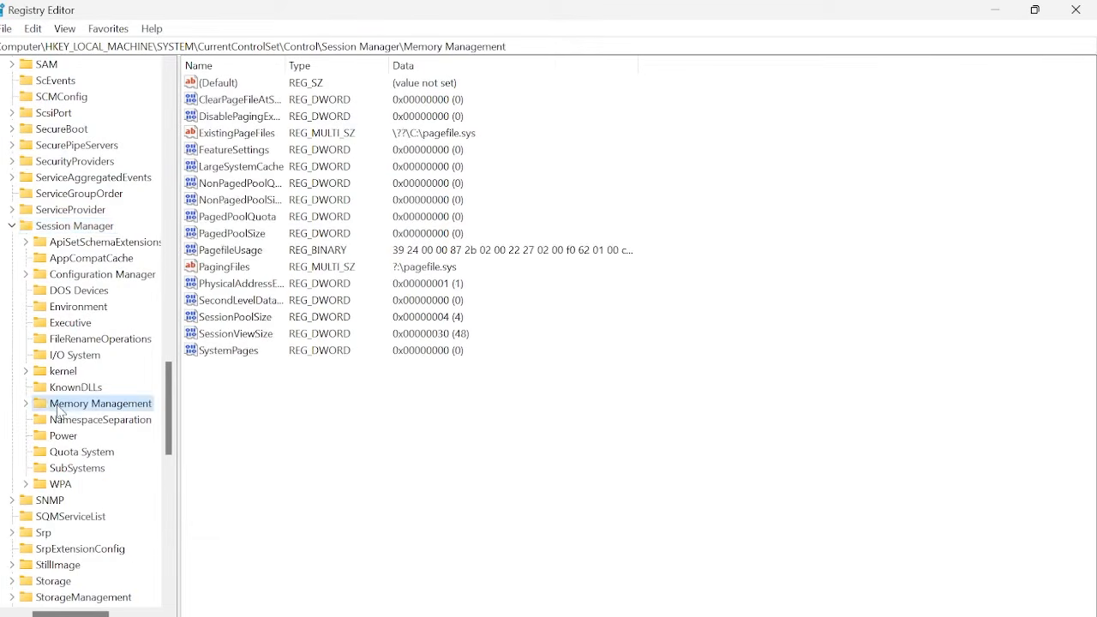
# Try to set the ClearPageFileAtShutdown value data to 1, and close Registry Editor.
pyautogui.click(245, 101)
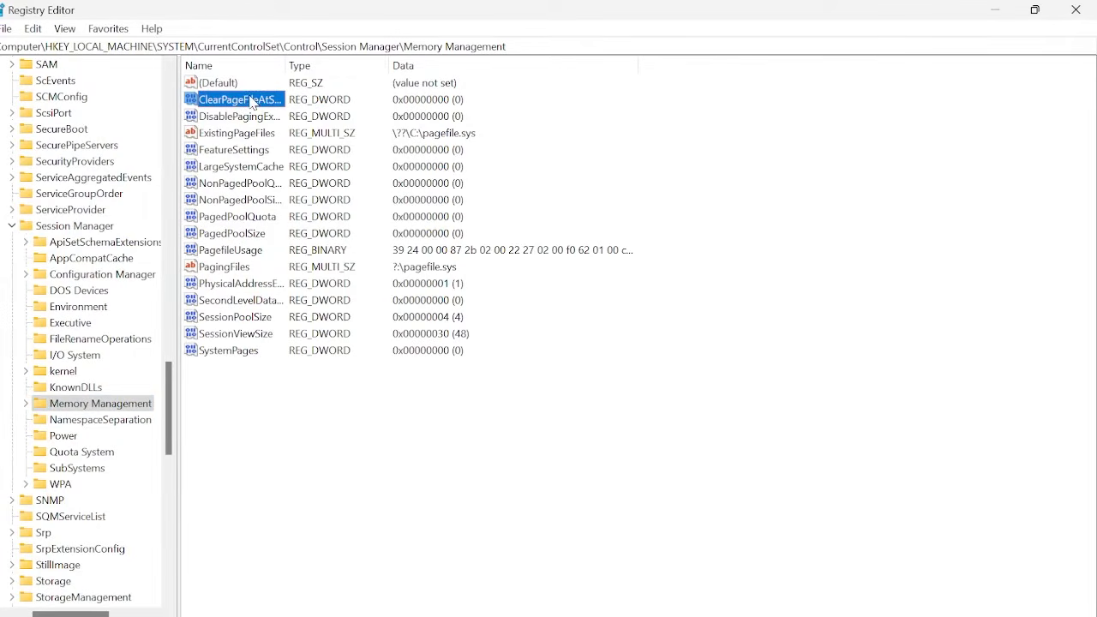
pyautogui.doubleClick(251, 101)
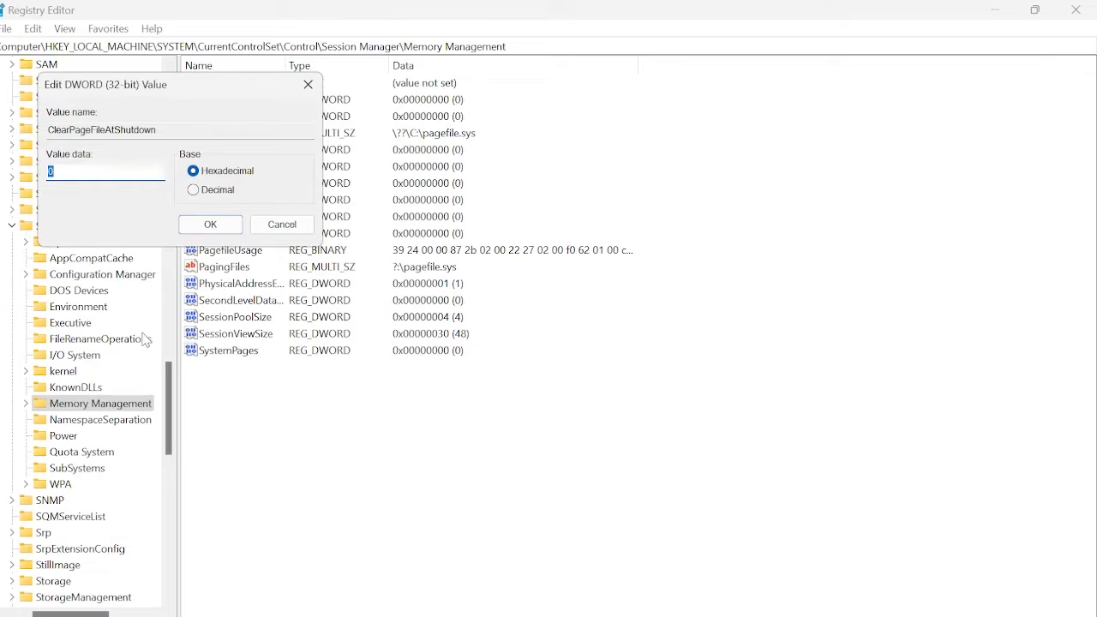
pyautogui.write('1')
pyautogui.click(211, 224)
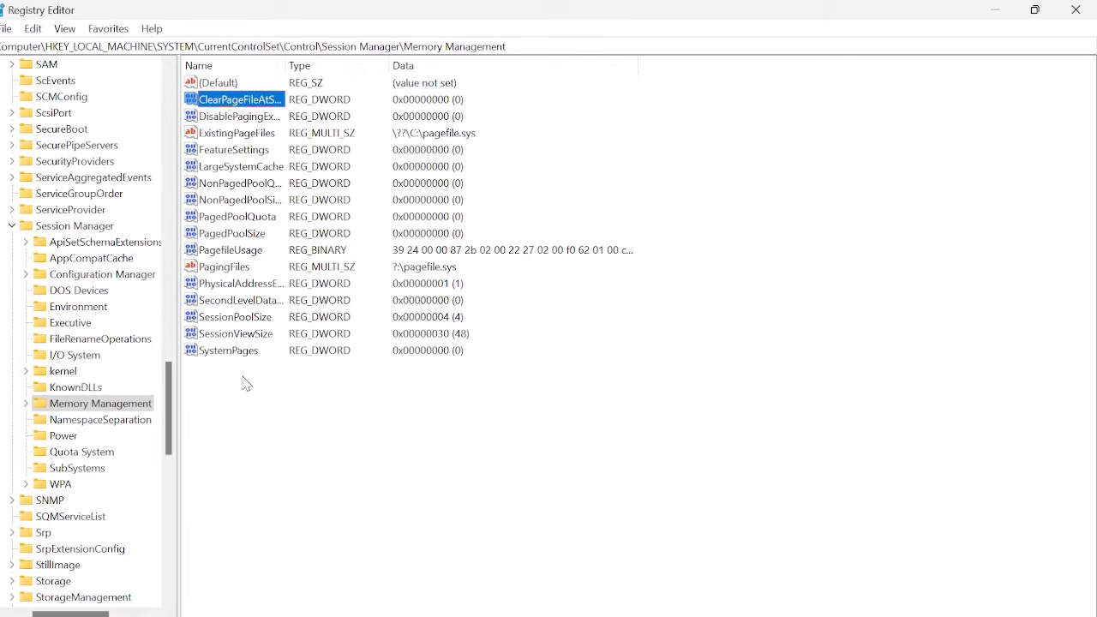
pyautogui.click(1076, 9)
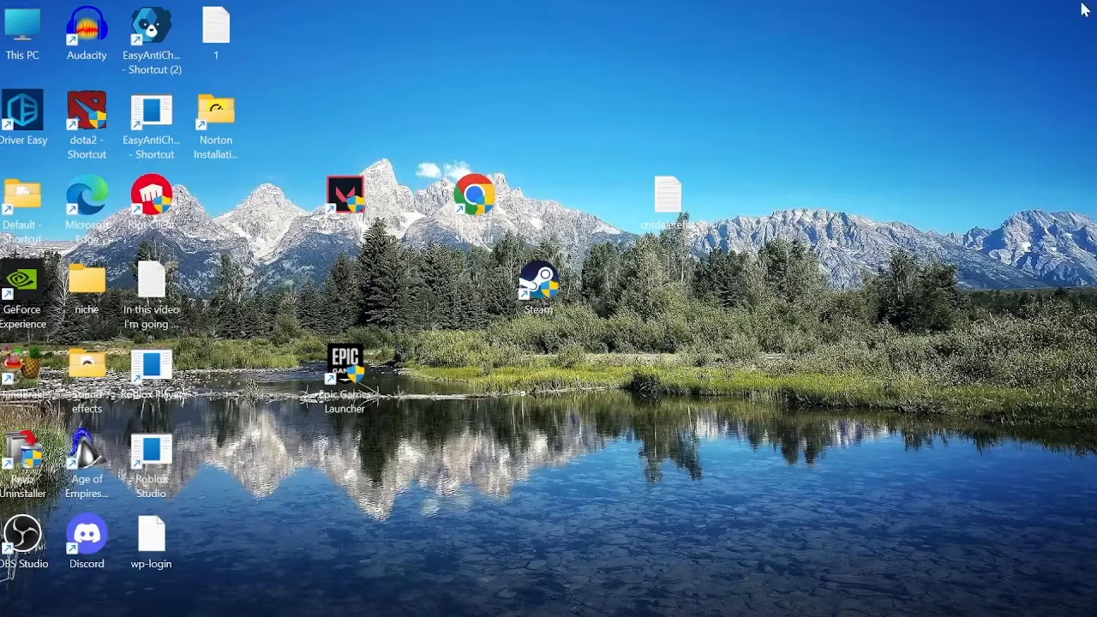
# Open Power Options by running powercfg.cpl from the Run dialog, check the High performance plan selection, and close the window.
pyautogui.press('super')
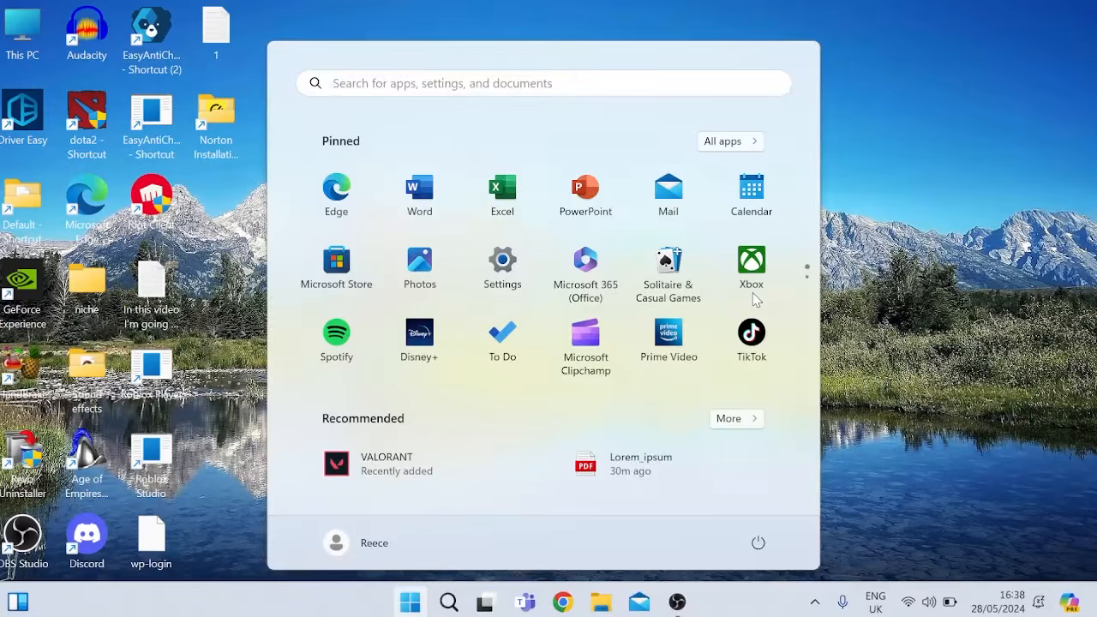
pyautogui.write('run')
pyautogui.click(346, 203)
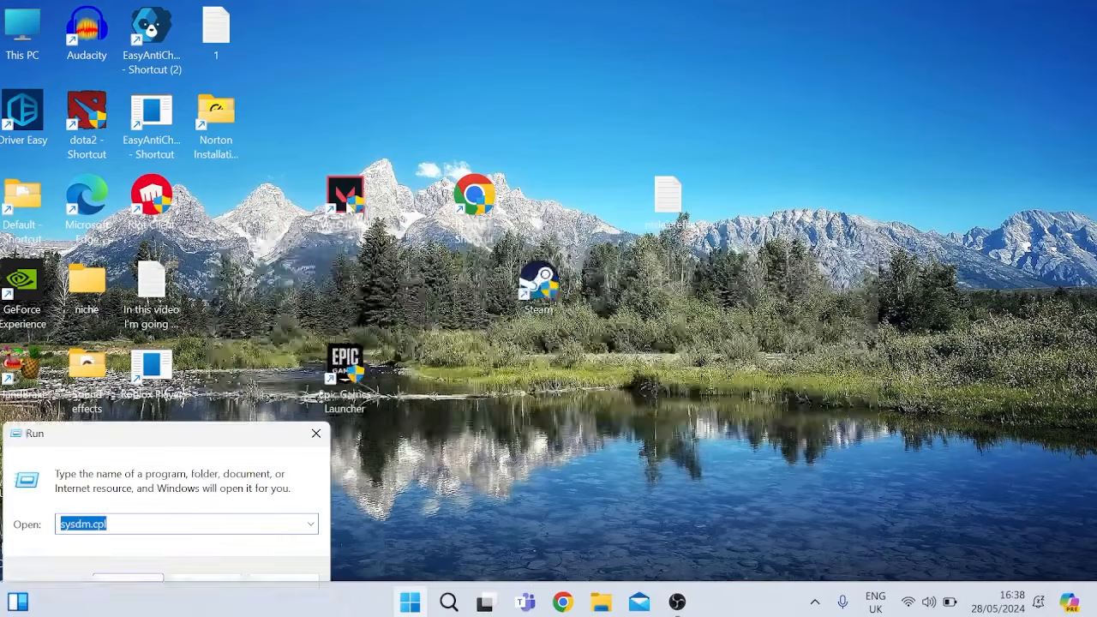
pyautogui.write('powercfg')
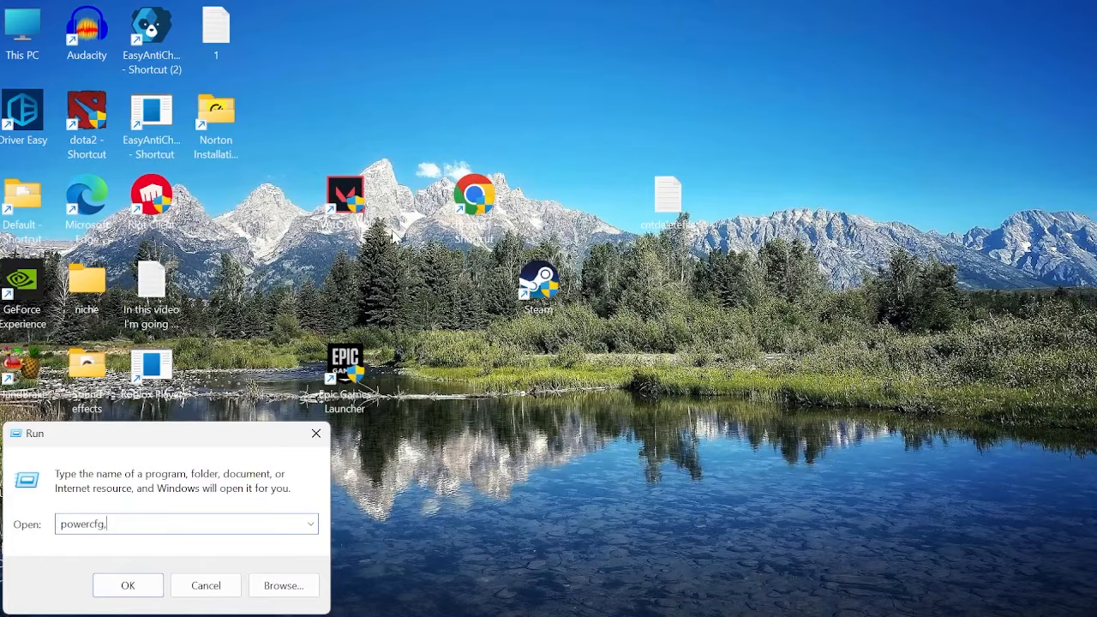
pyautogui.press('Return')
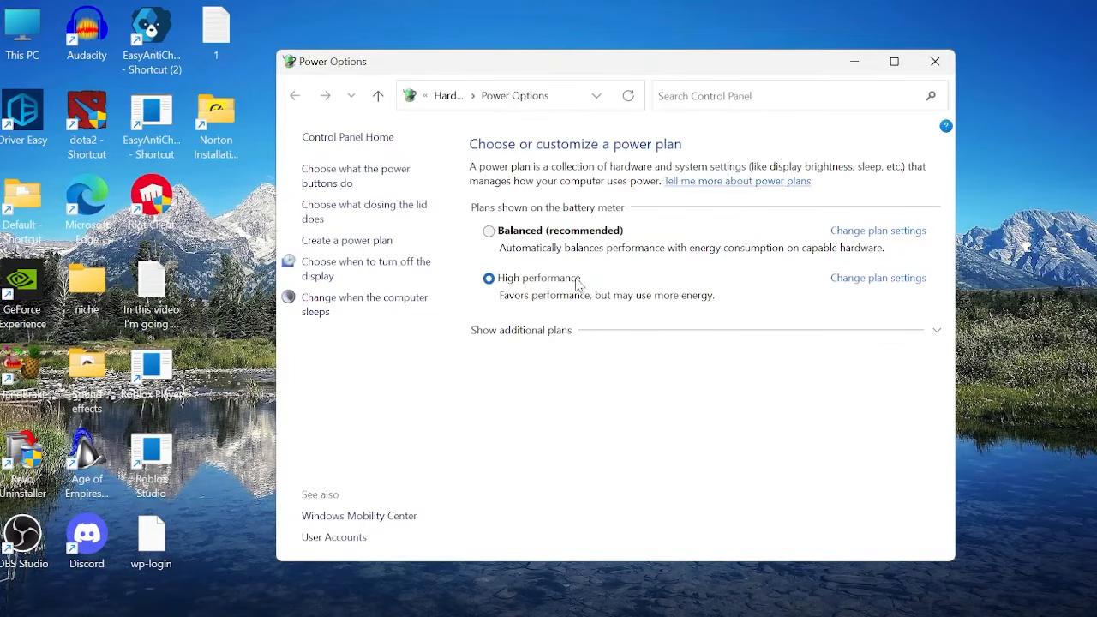
pyautogui.click(935, 61)
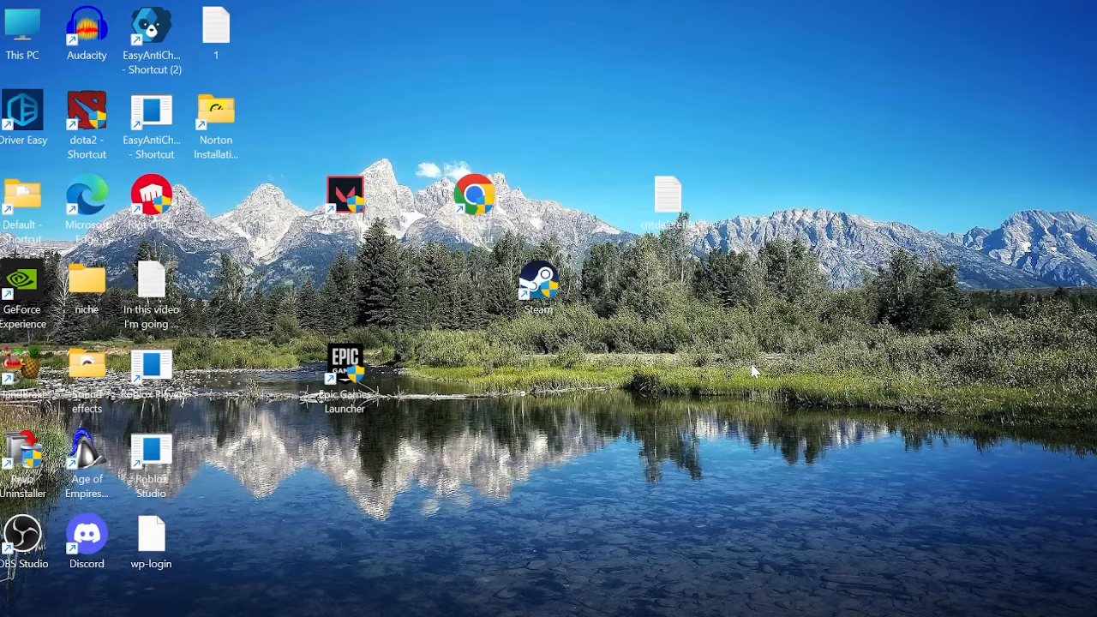
# Search for Disk Cleanup and open it.
pyautogui.press('super')
pyautogui.write('di')
pyautogui.write('sk clea')
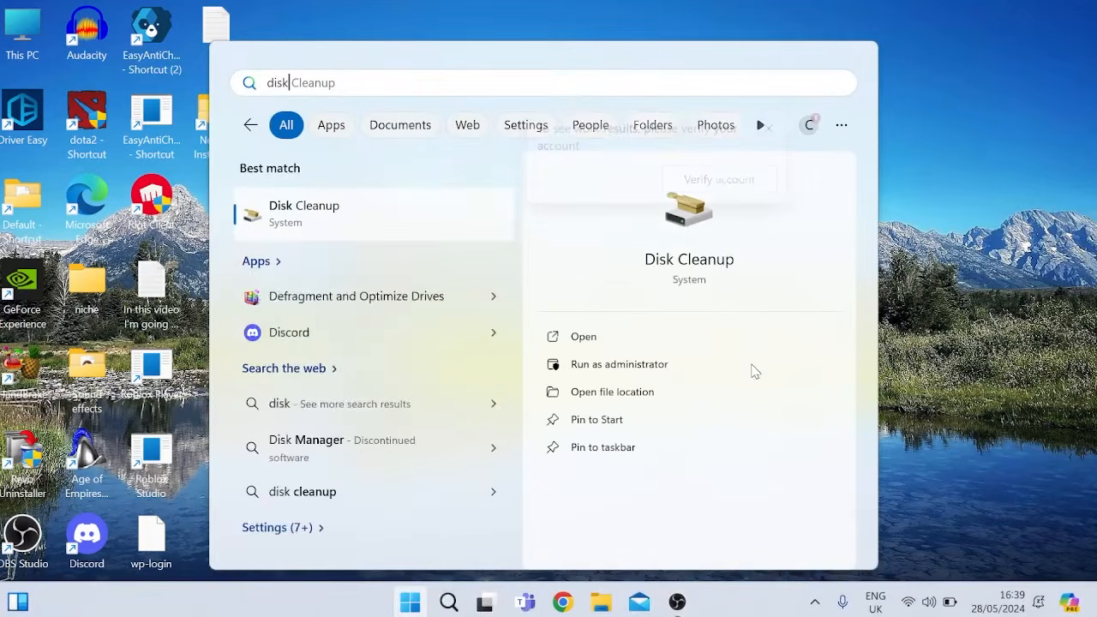
pyautogui.click(399, 206)
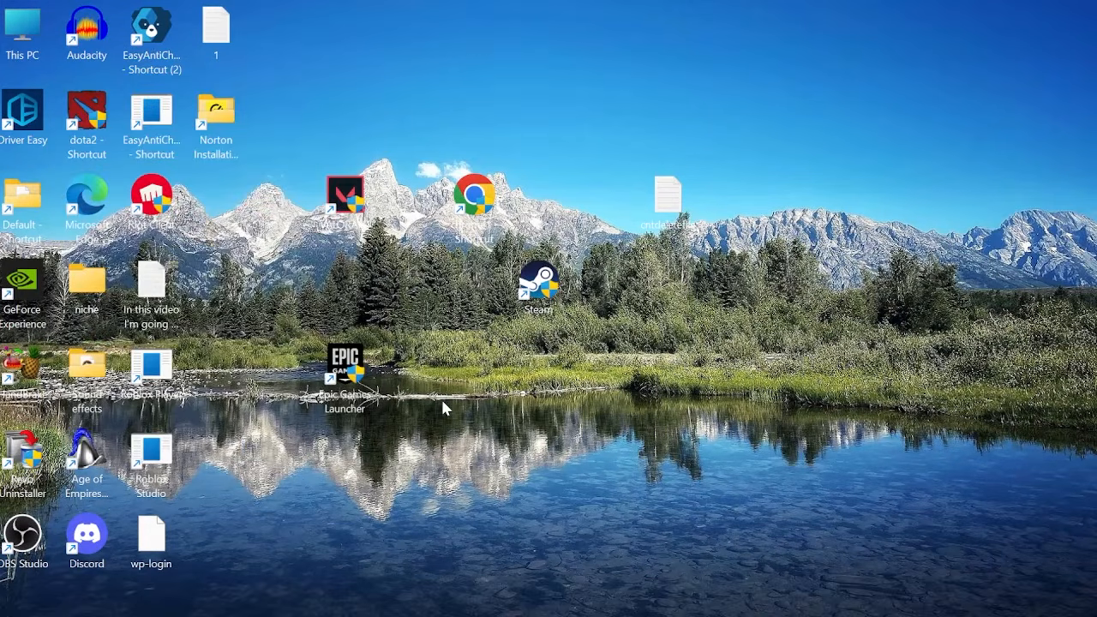
# Open the Windows Temp folder by running temp from the Run dialog.
pyautogui.press('super')
pyautogui.write('run')
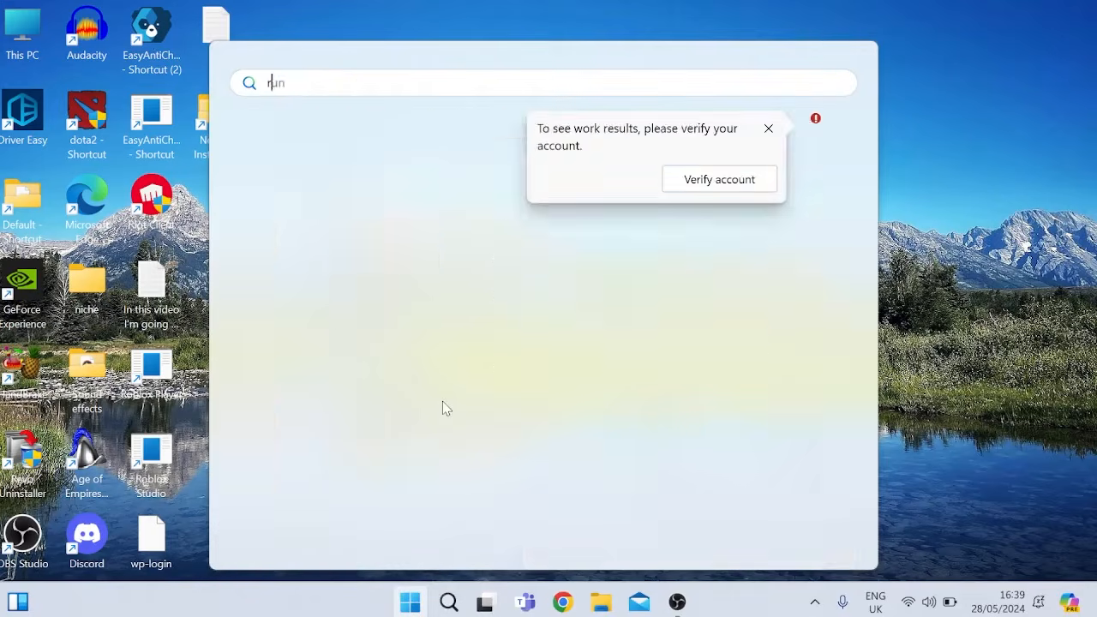
pyautogui.press('Return')
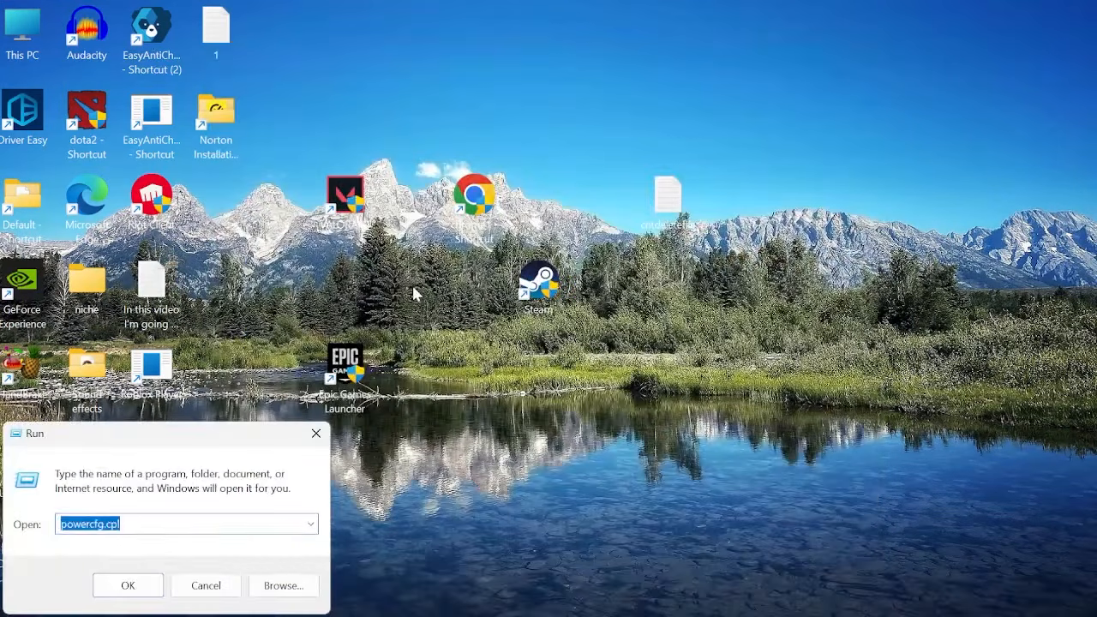
pyautogui.write('temp')
pyautogui.press('Return')
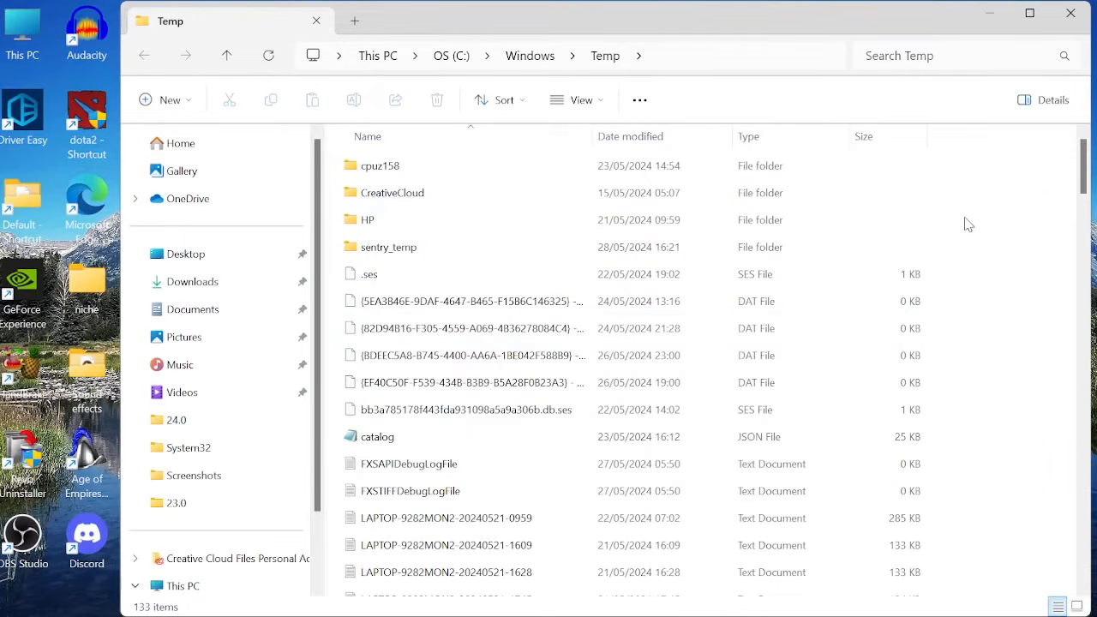
# Delete all files and folders in the Windows Temp folder.
pyautogui.hotkey('ctrl', 'a')
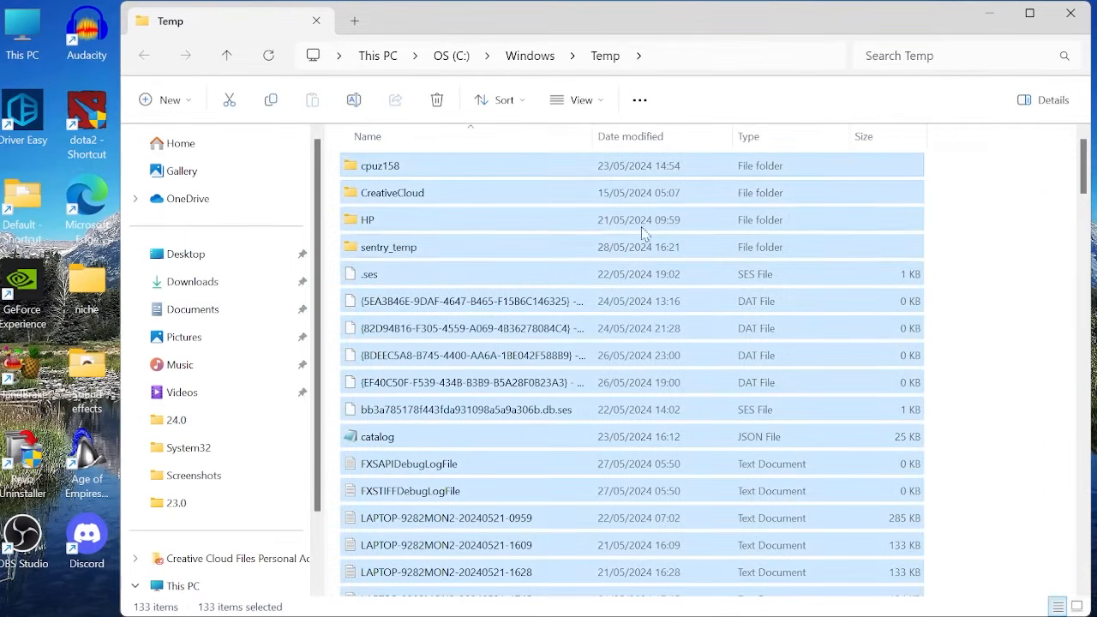
pyautogui.rightClick(495, 169)
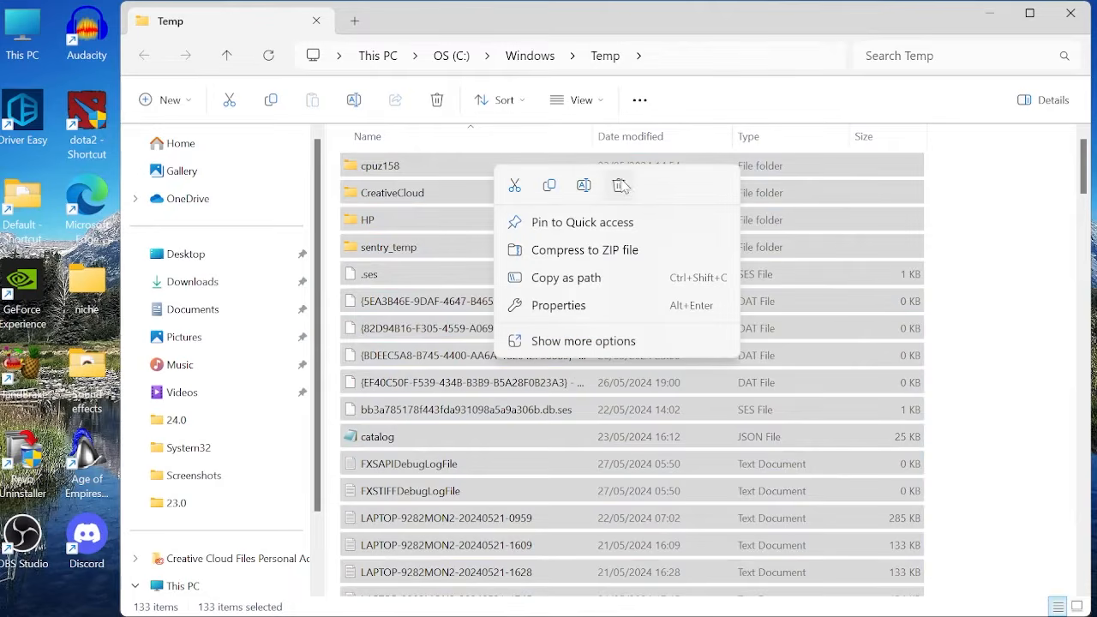
pyautogui.click(619, 187)
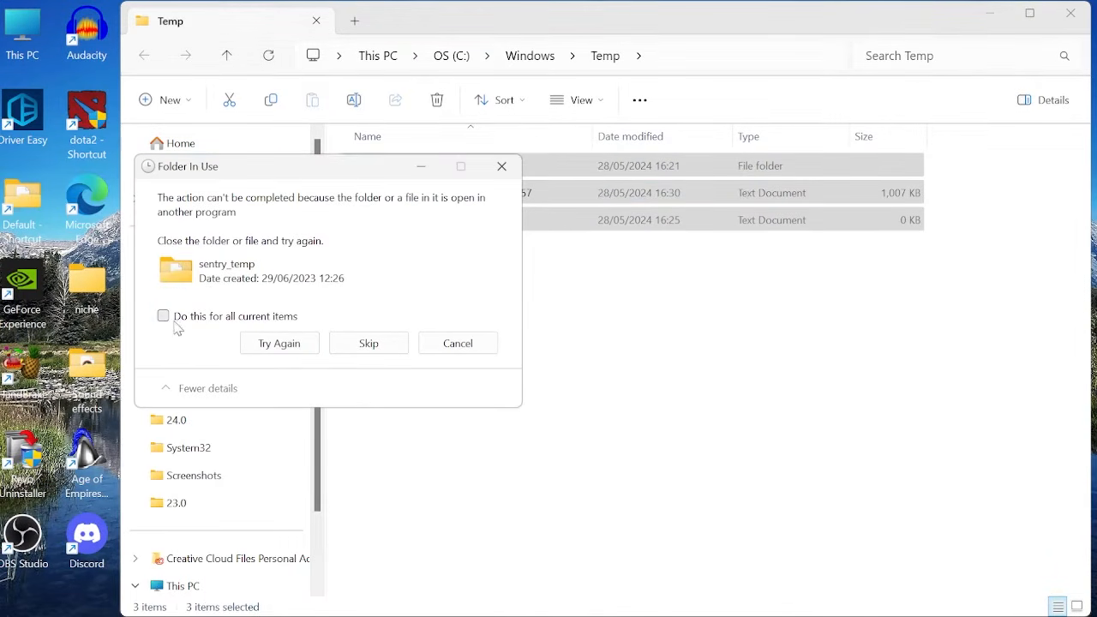
# Retry deleting the in-use items with the choice applied to all current items, dismiss the prompt and close the Temp folder.
pyautogui.click(163, 316)
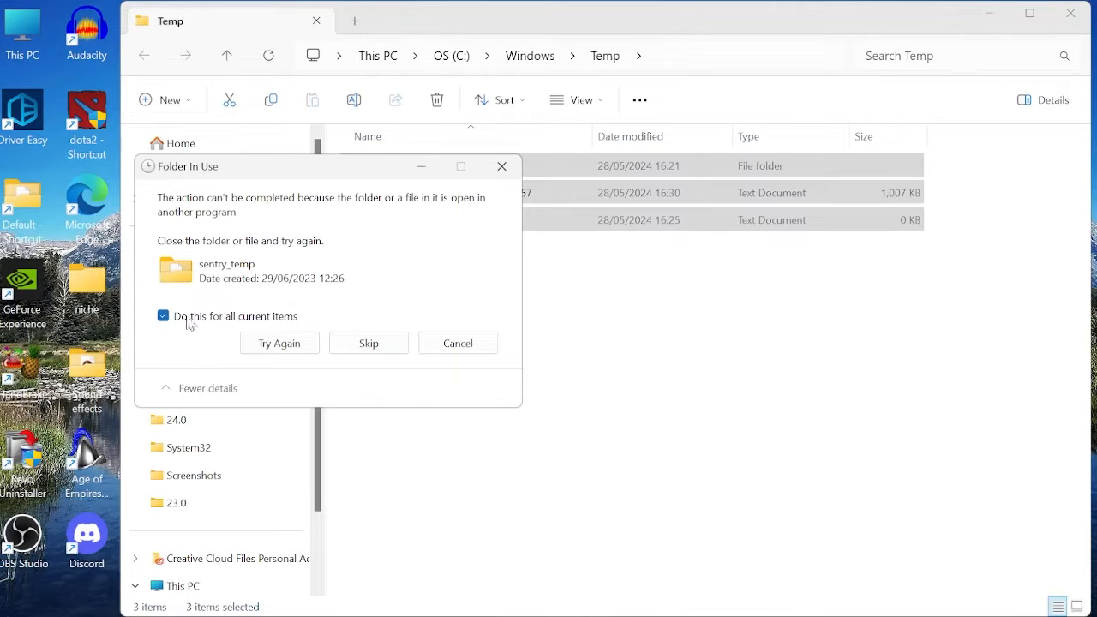
pyautogui.click(291, 344)
pyautogui.click(502, 166)
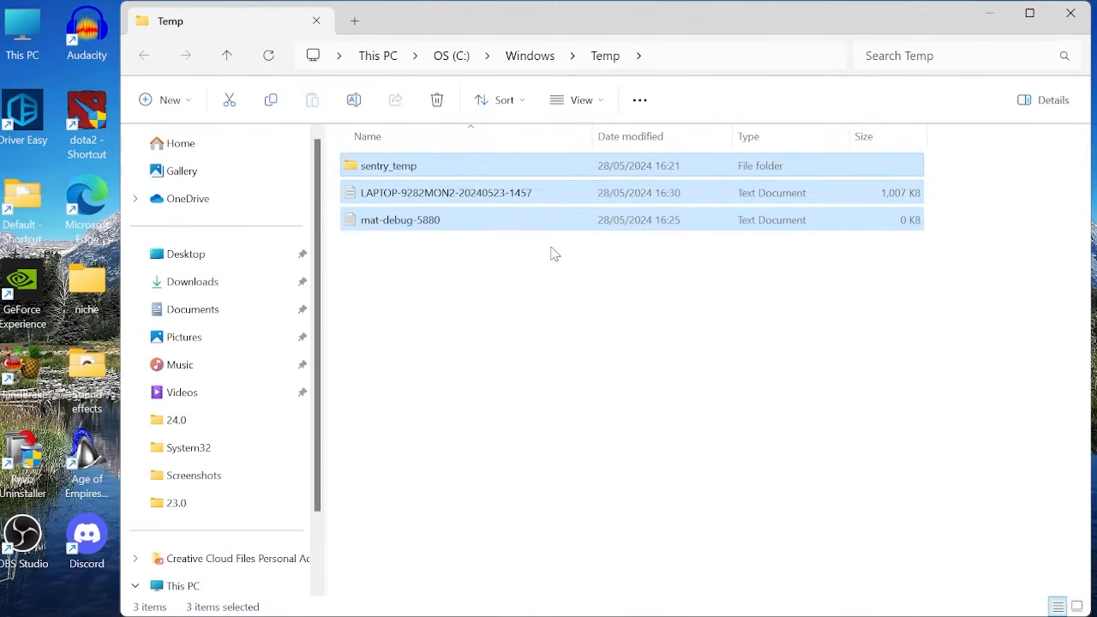
pyautogui.click(1070, 13)
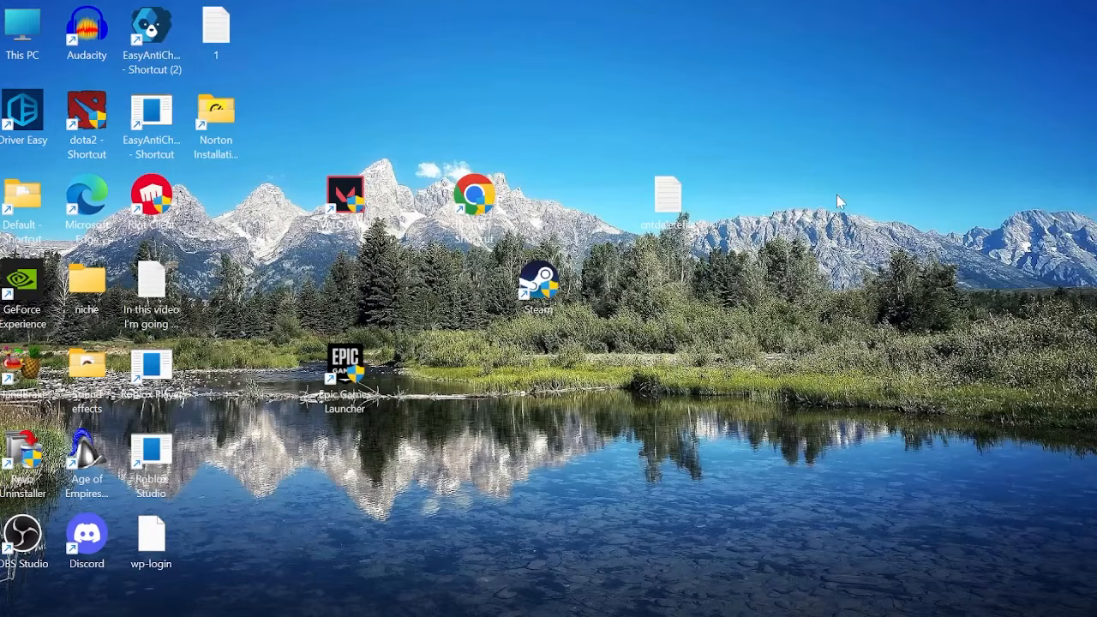